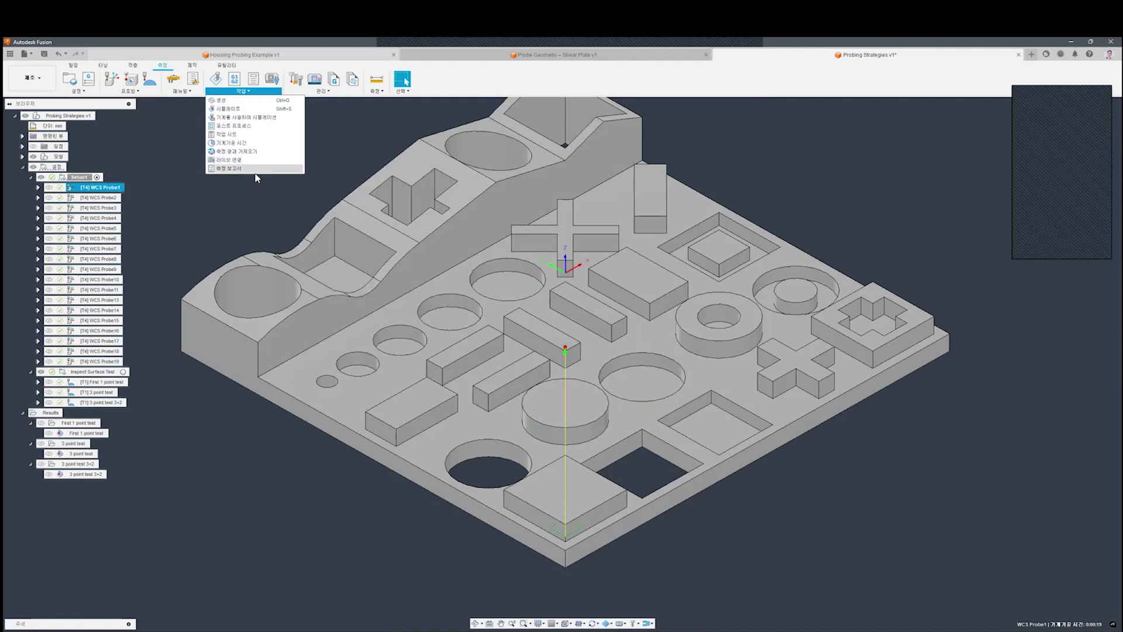
Examine the plate's probing features from above and in perspective, and review the available probing operations with WCS Probe1 selected
click(231, 196)
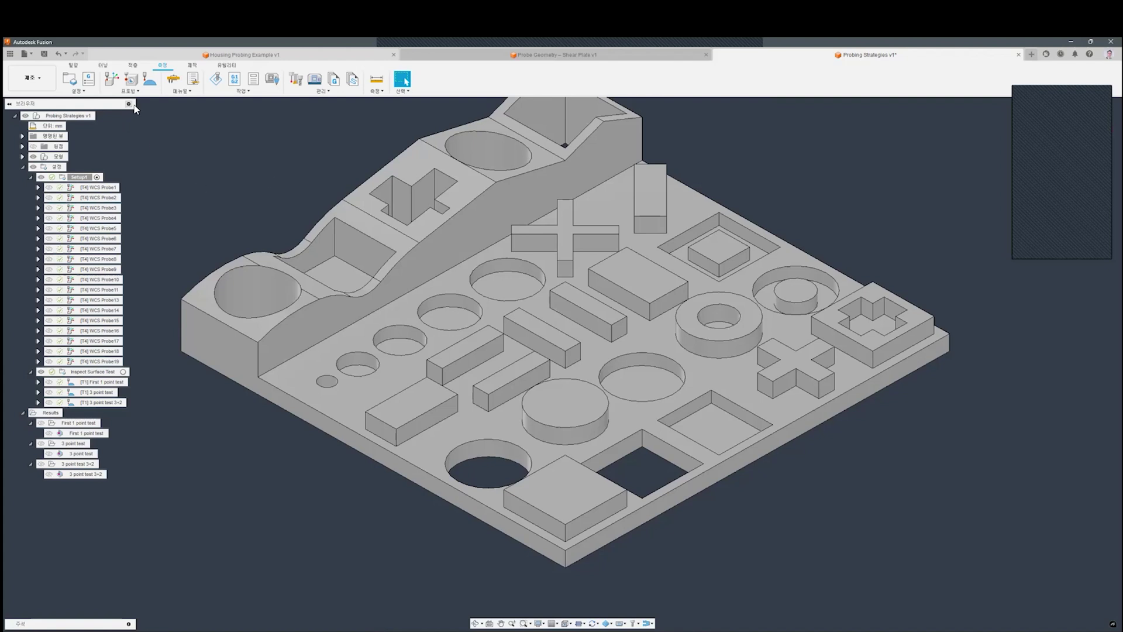
click(98, 188)
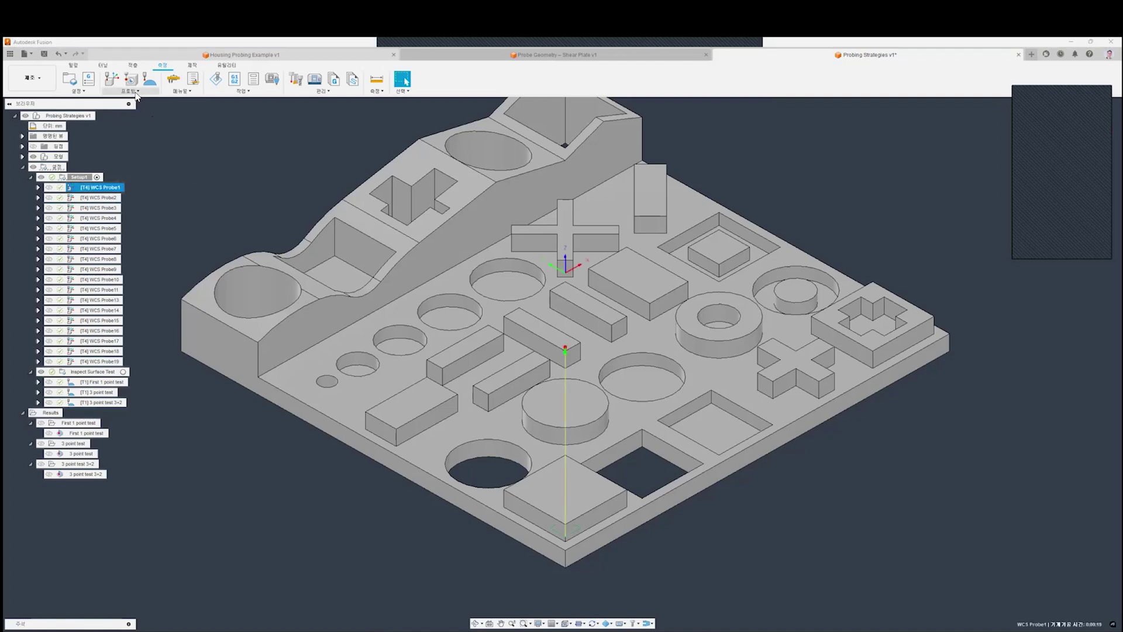
click(128, 91)
click(80, 189)
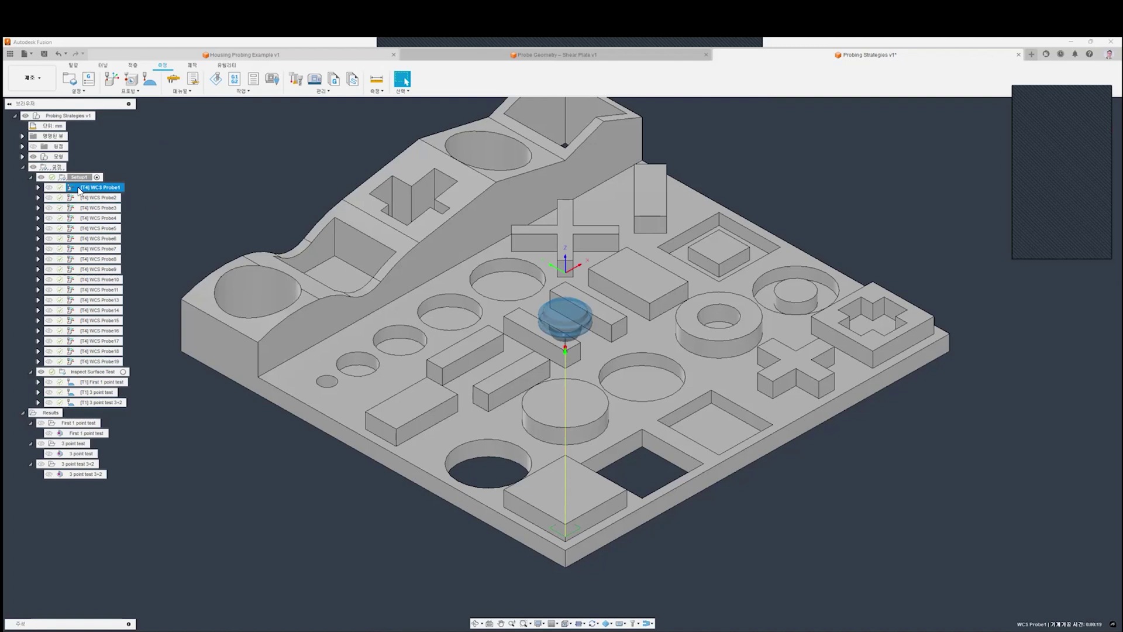
click(128, 91)
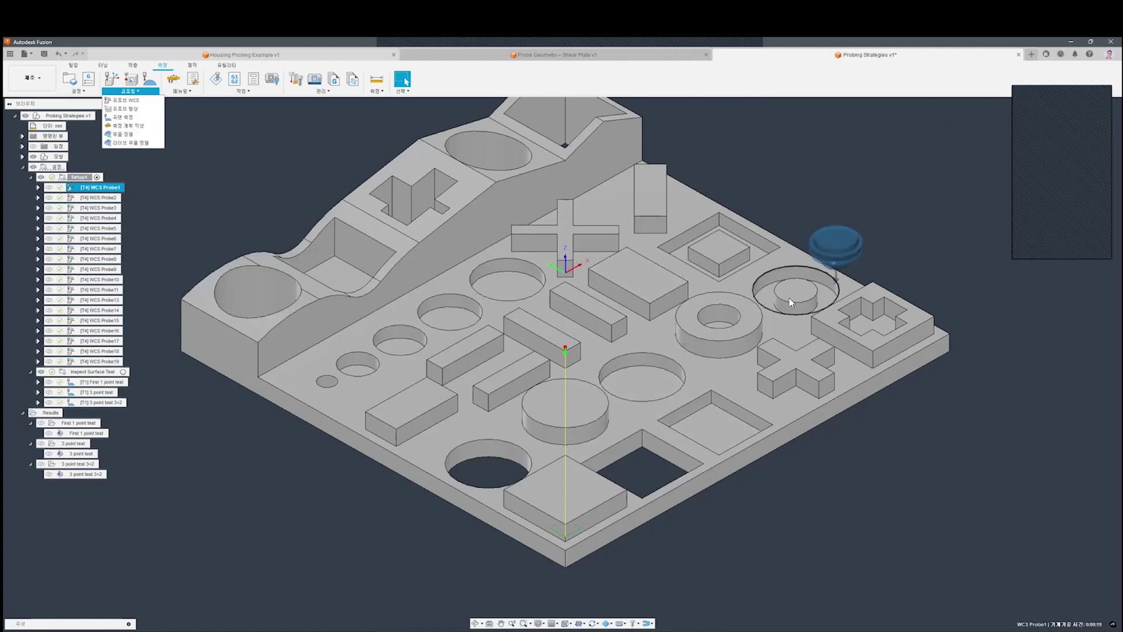
shift+middle_drag(712, 300, 723, 348)
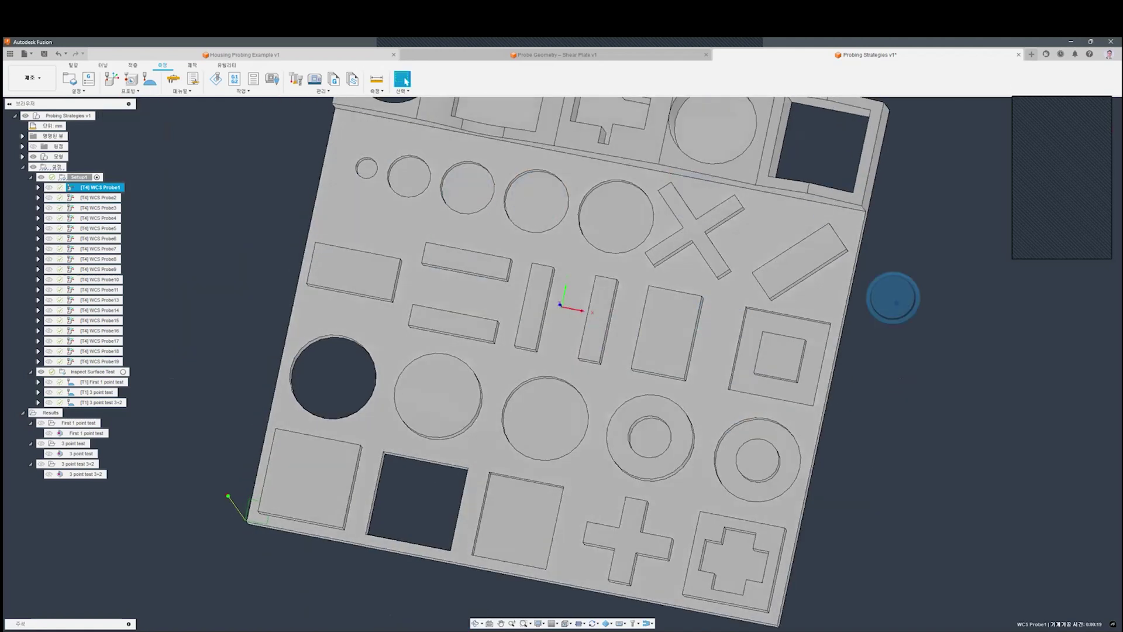
click(1092, 122)
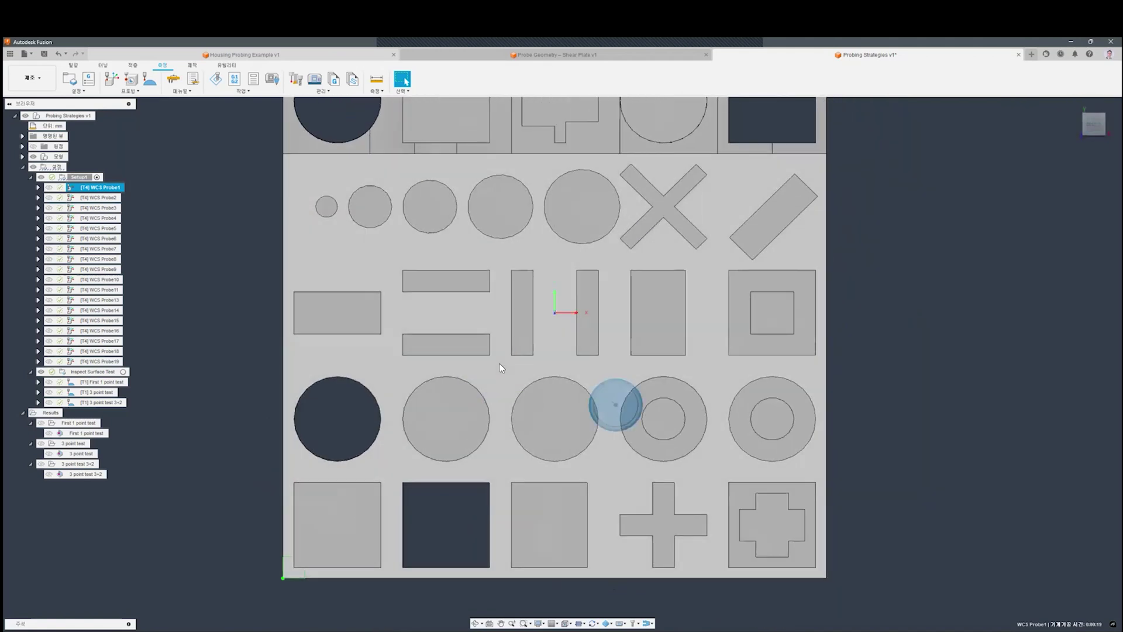
scroll(570, 386, down, 3)
shift+middle_drag(575, 380, 608, 369)
click(723, 387)
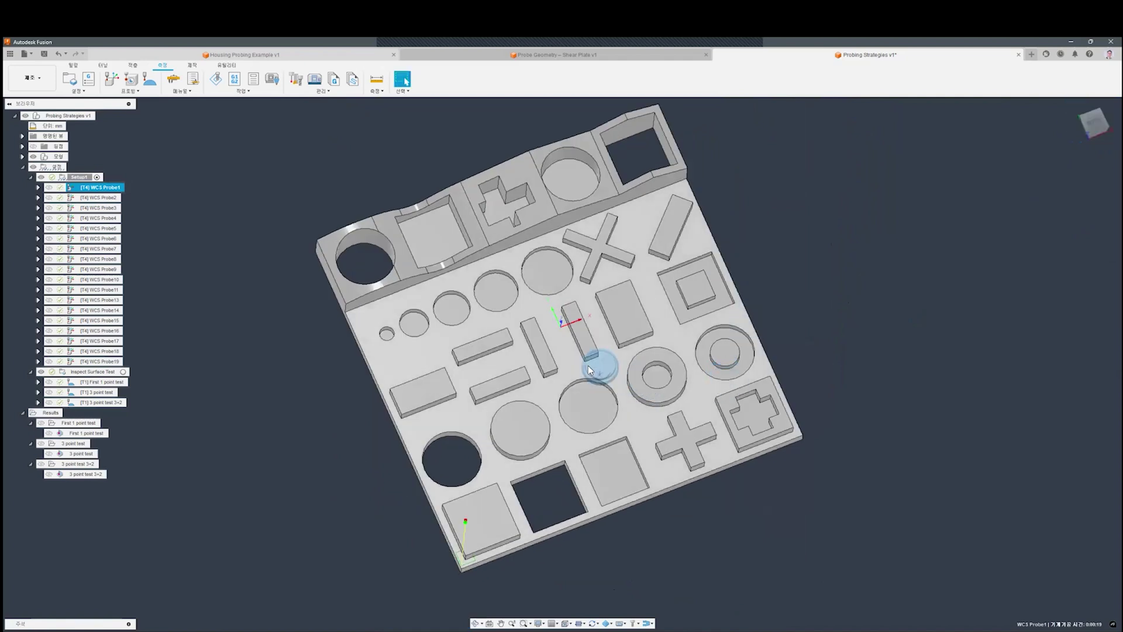
shift+middle_drag(655, 377, 617, 425)
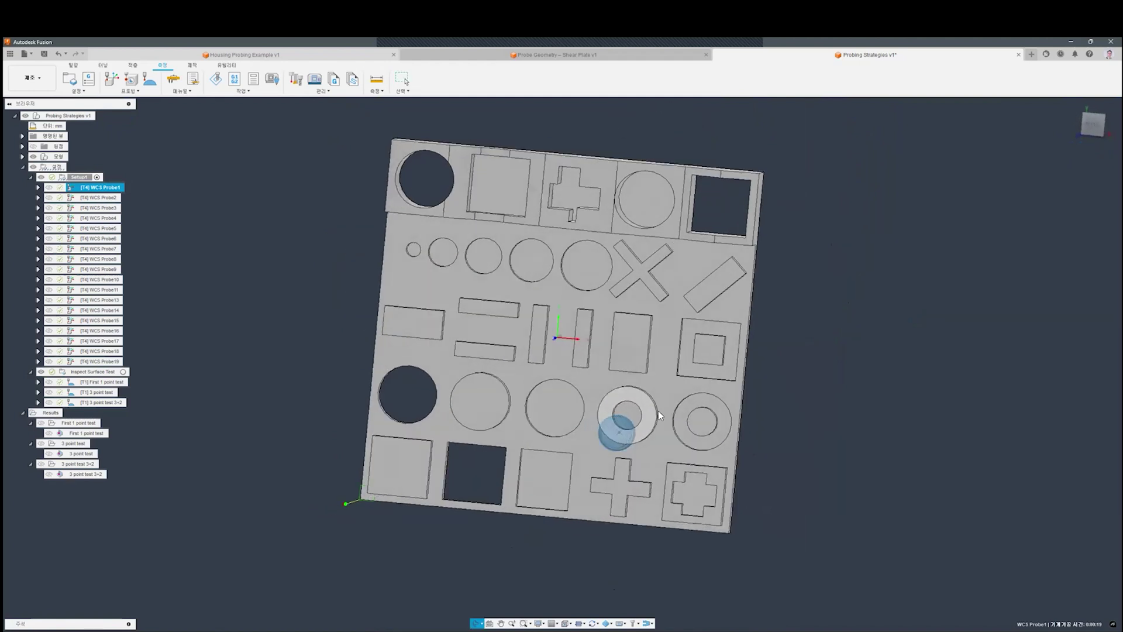
click(1092, 123)
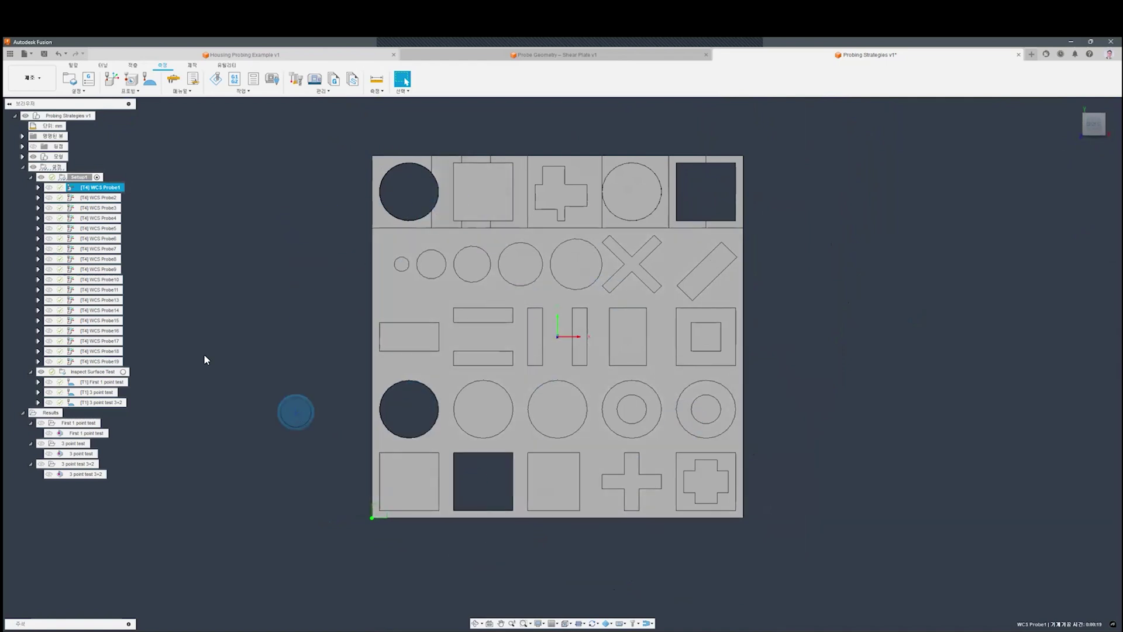
click(125, 91)
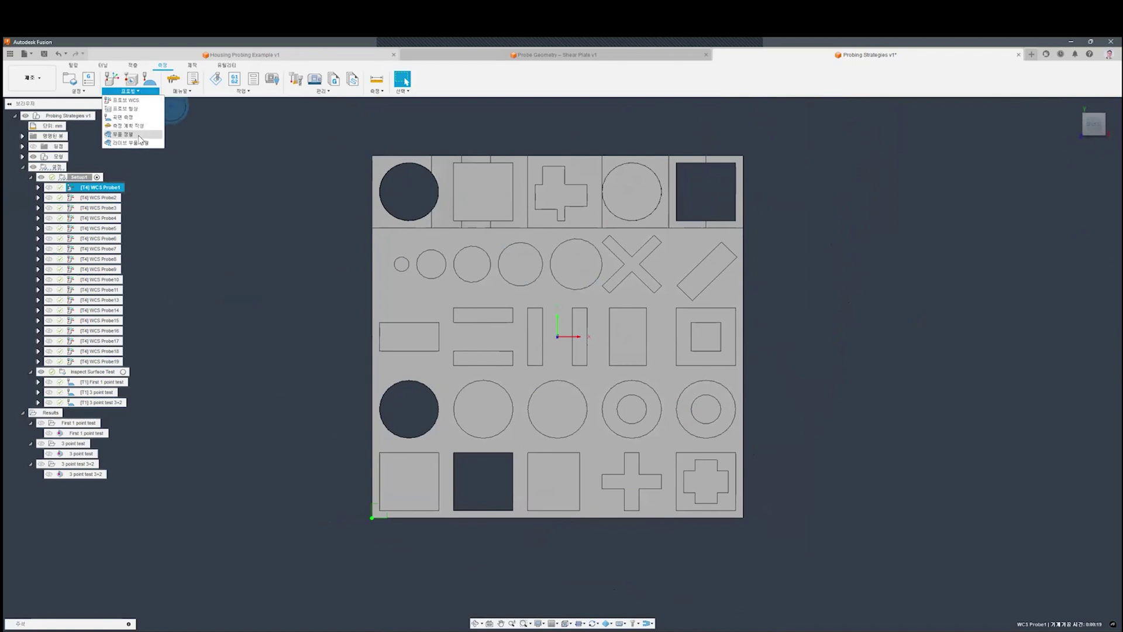
click(225, 226)
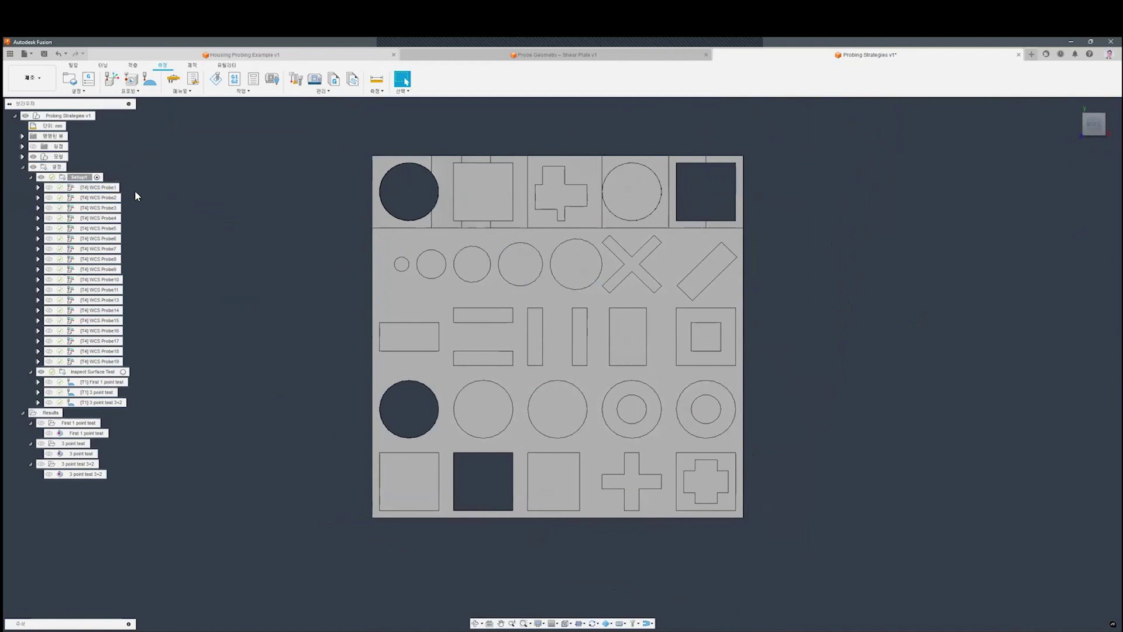
click(87, 188)
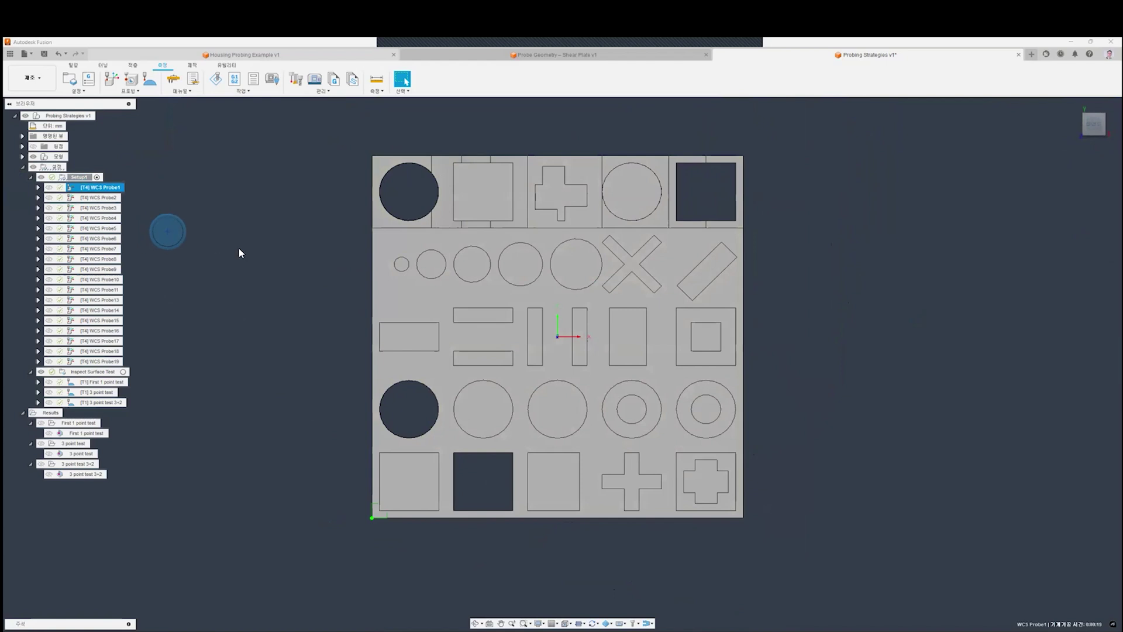
Open the WCS Probe1 operation for editing and look into its tool selection window without choosing another tool
shift+middle_drag(276, 267, 258, 212)
double_click(88, 187)
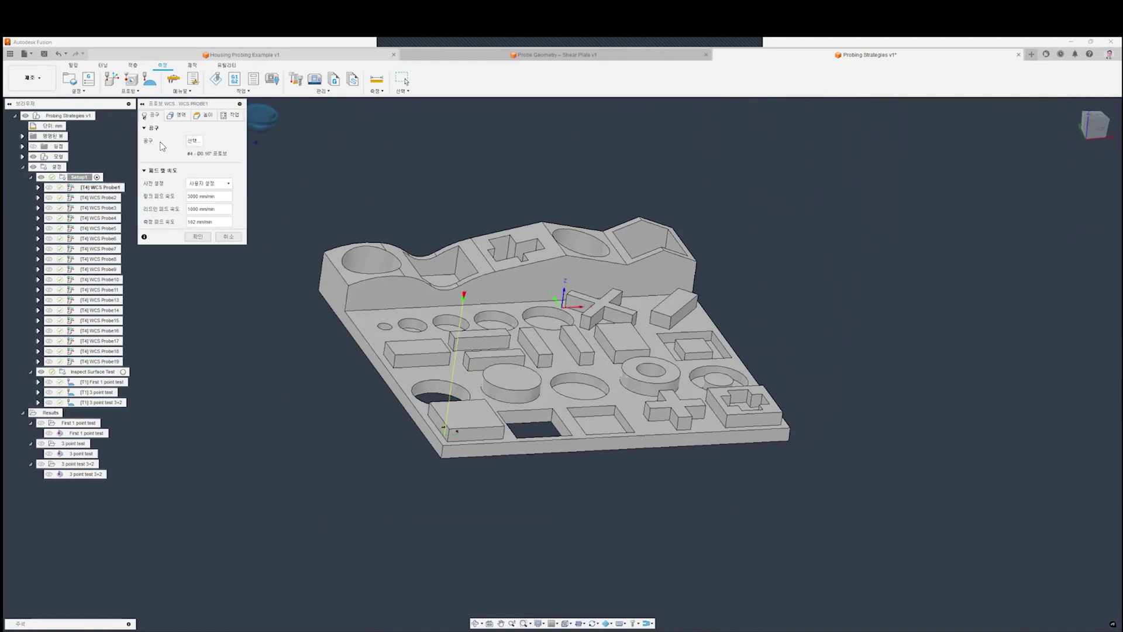
click(193, 142)
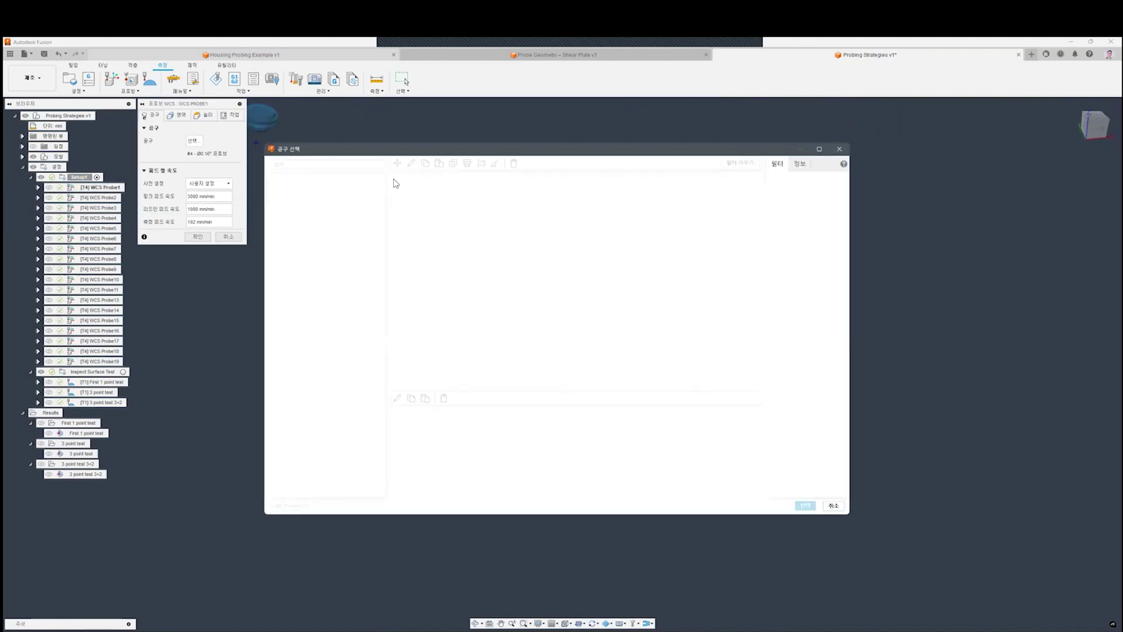
click(839, 148)
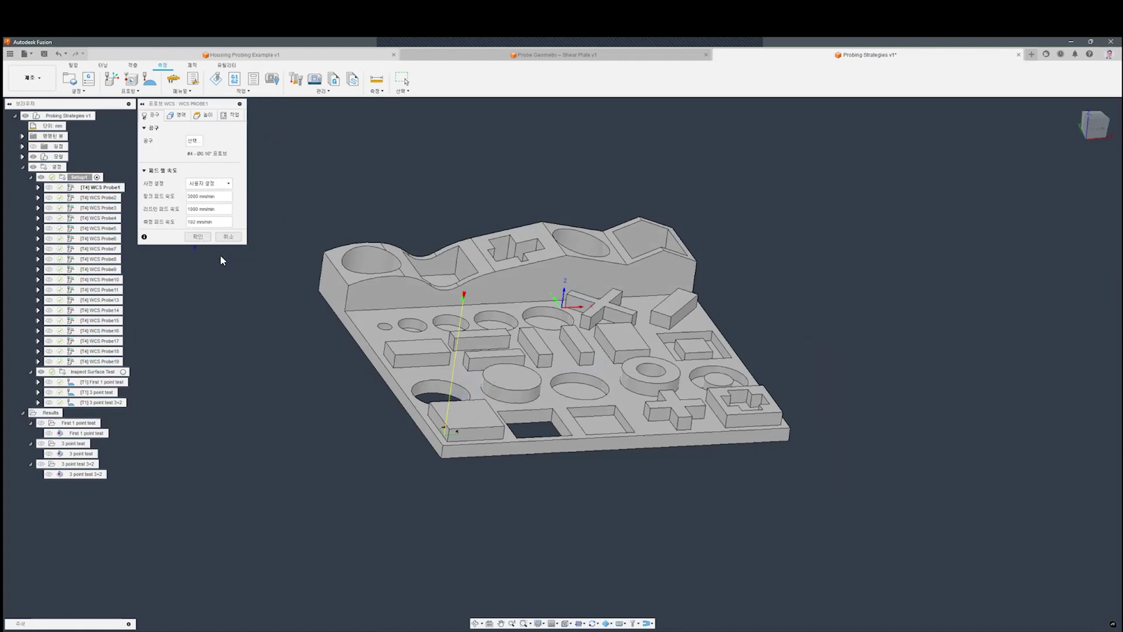
With the probe mode set to model, enable the selection point and pick the corner block's front and left side faces as probe surfaces
click(178, 116)
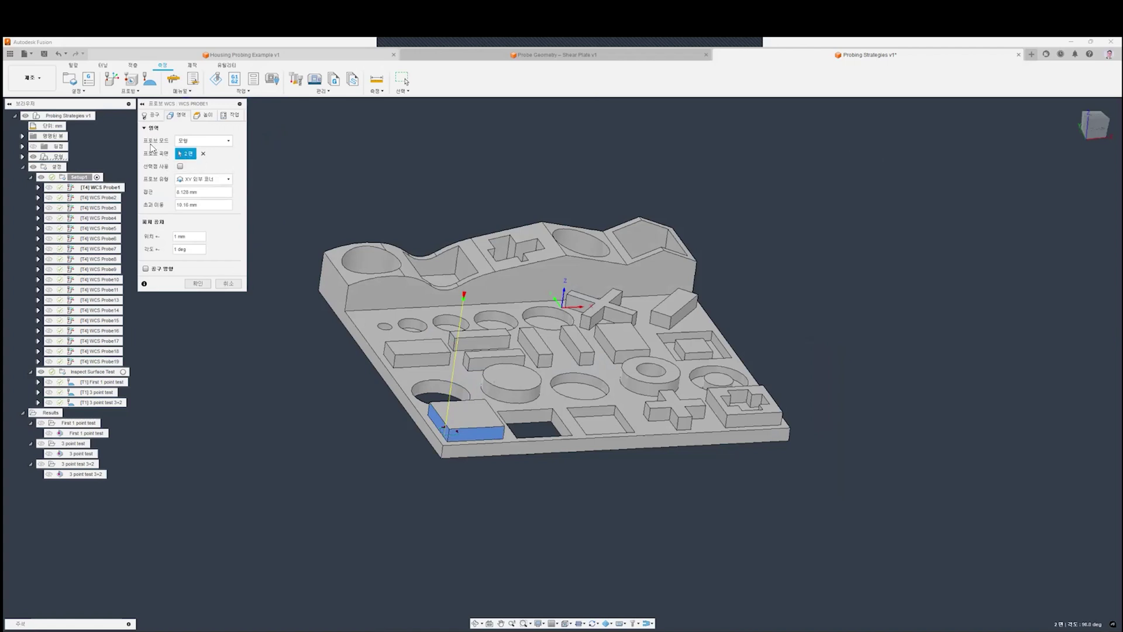
click(201, 142)
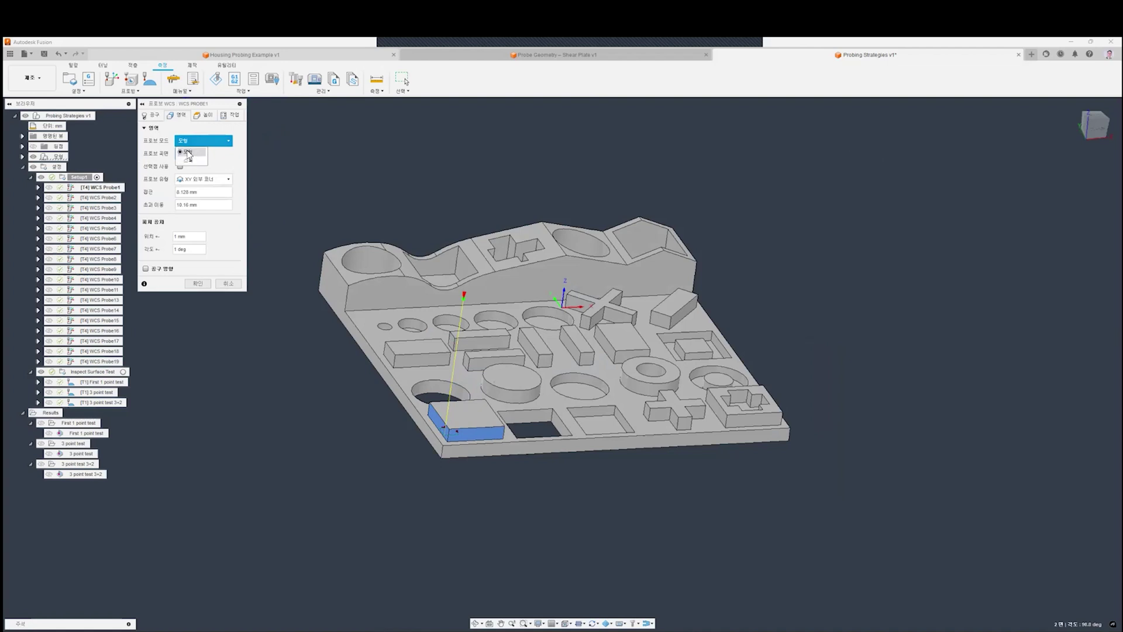
click(187, 153)
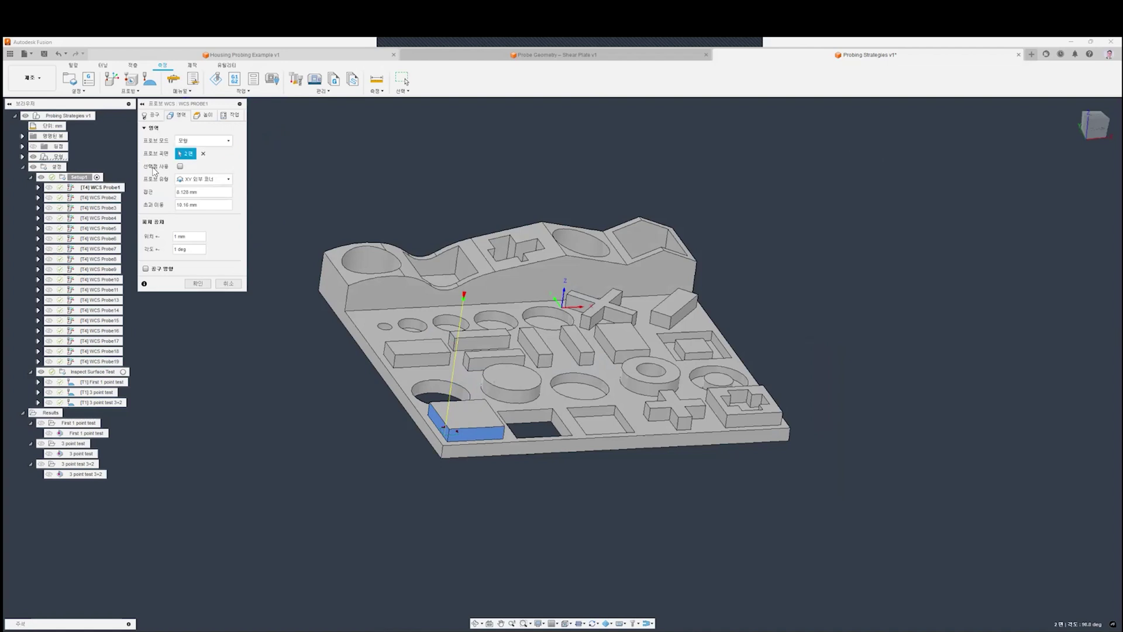
click(180, 166)
click(203, 153)
click(496, 420)
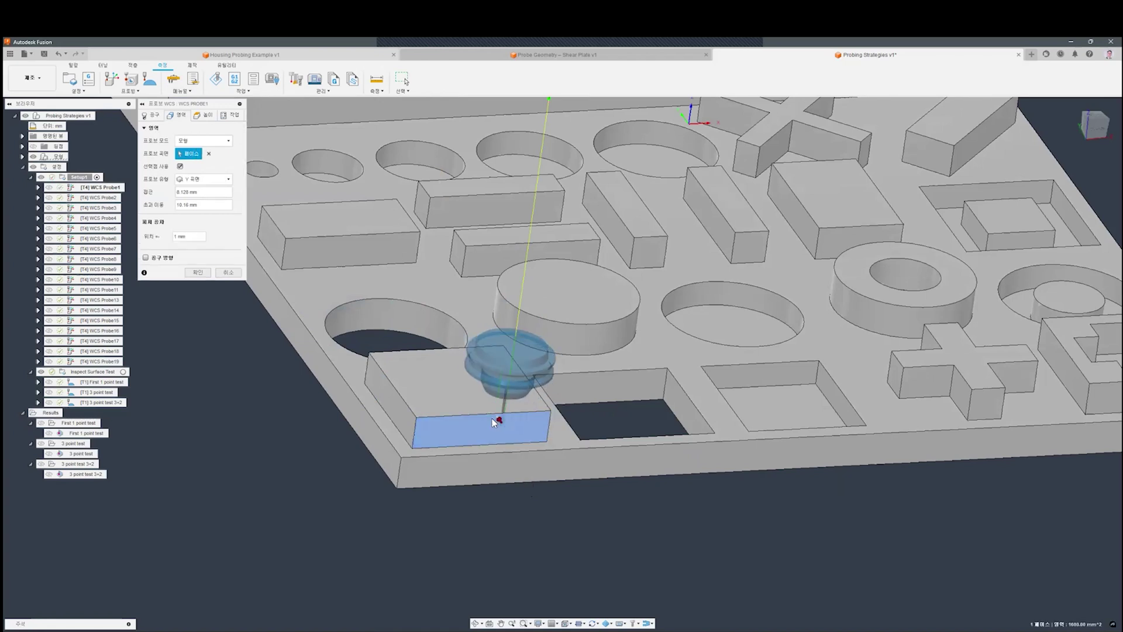
click(400, 411)
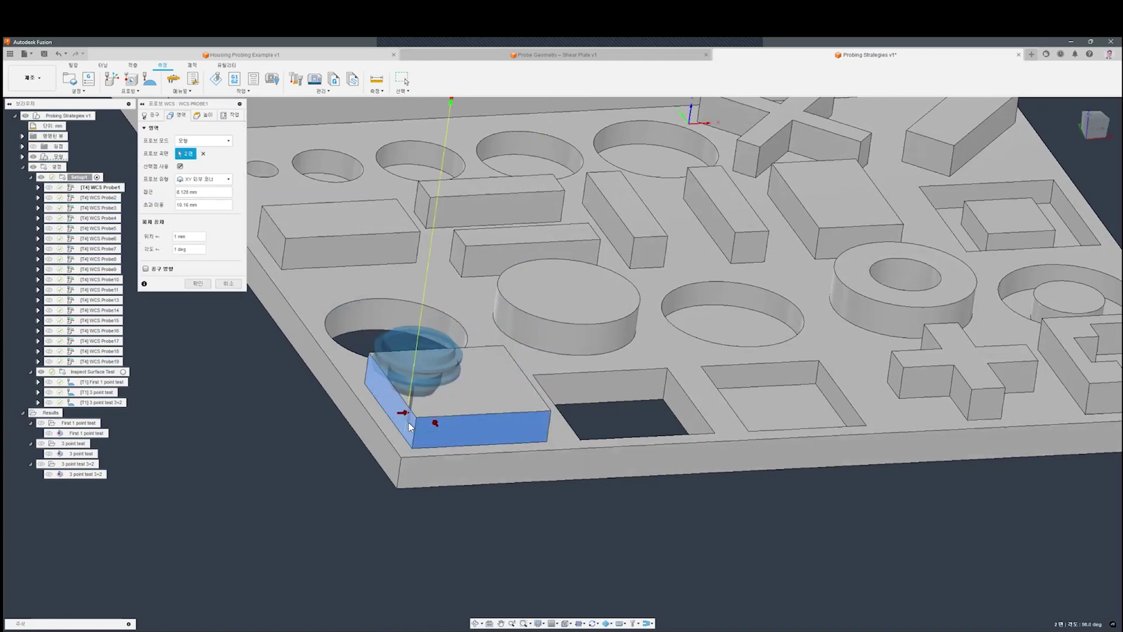
Replace the probe surfaces with the block's front face alone and try adding the base plate's front face
click(203, 153)
click(518, 429)
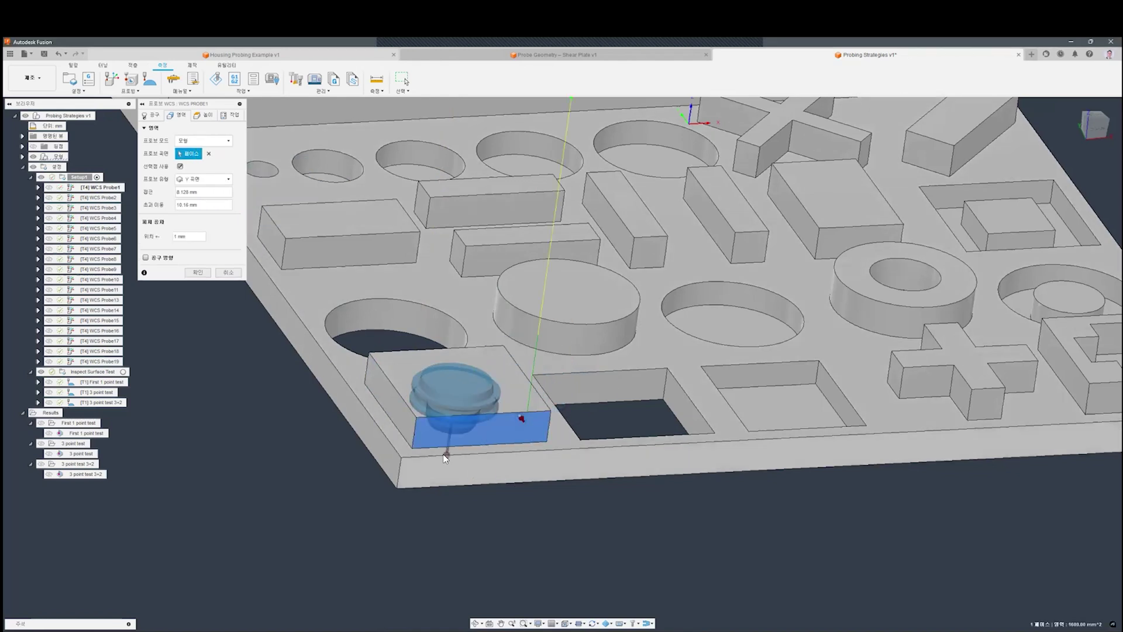
click(433, 474)
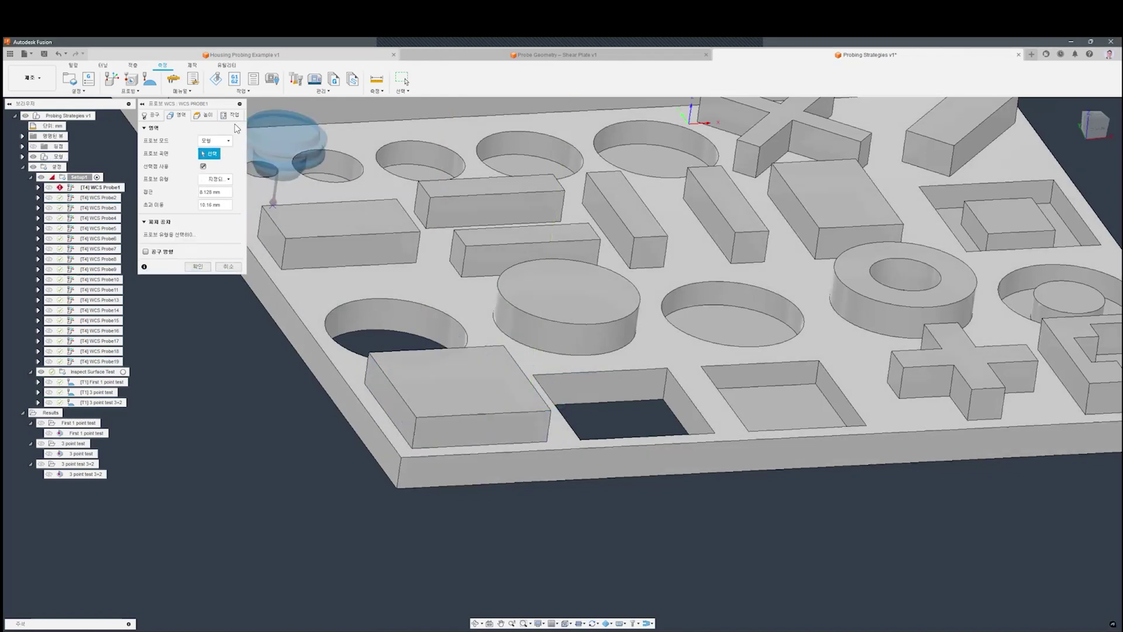
Disable the selection point and pick the block's top face as the probe surface, with the XY rectangular boss probe type
click(203, 167)
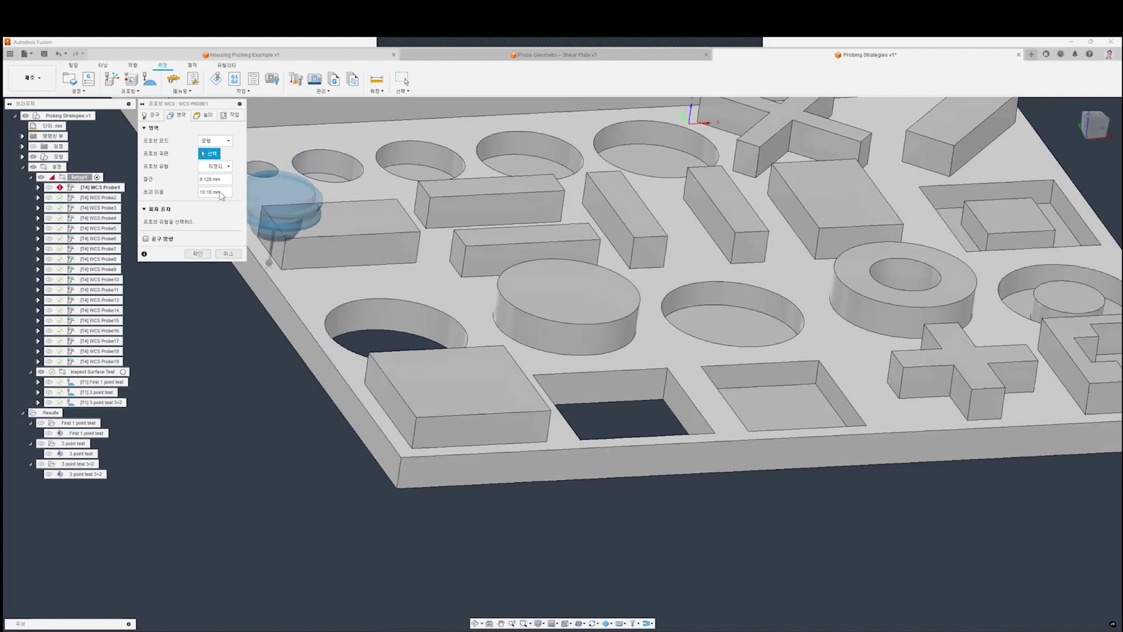
click(216, 166)
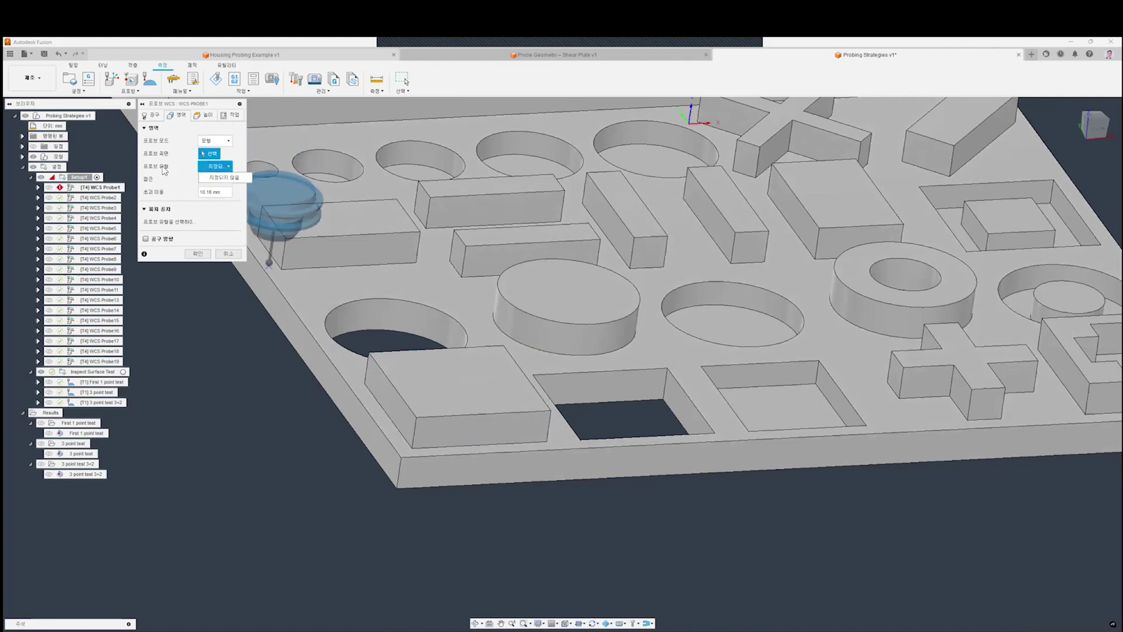
click(464, 370)
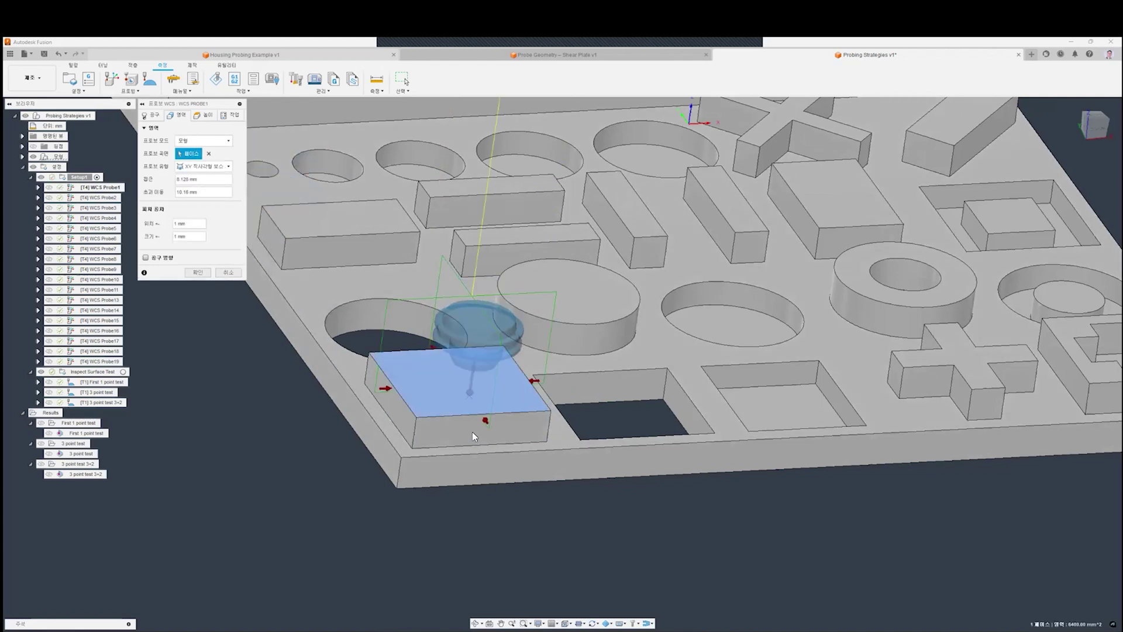
click(217, 166)
click(193, 168)
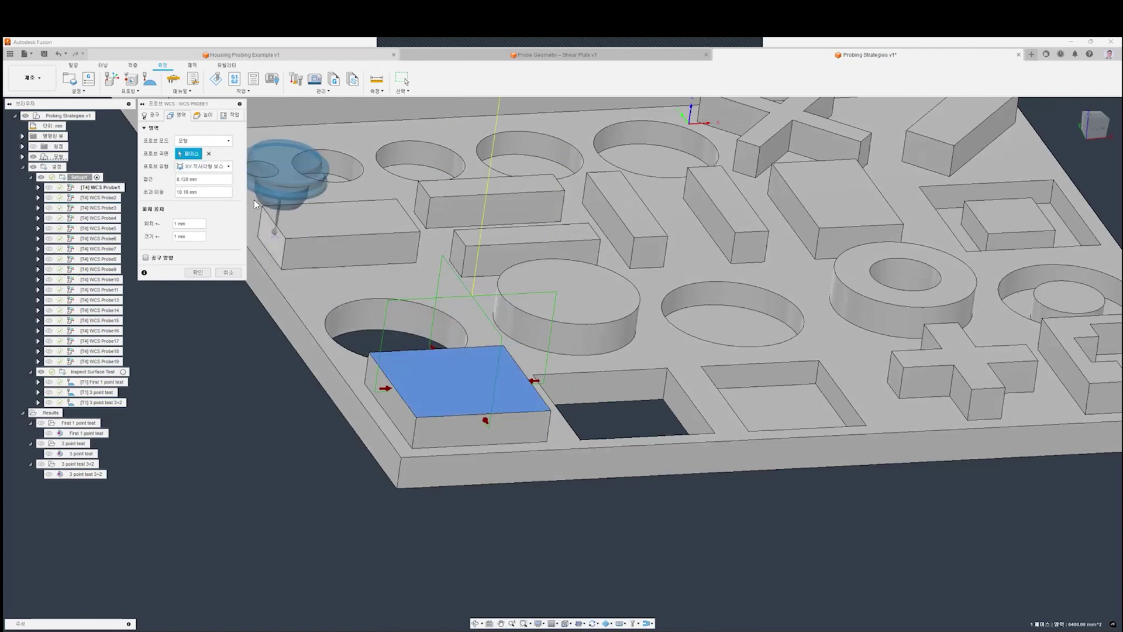
Replace the probe surface with the block's left side face and set the probe type to X-axis angle
click(209, 154)
click(376, 368)
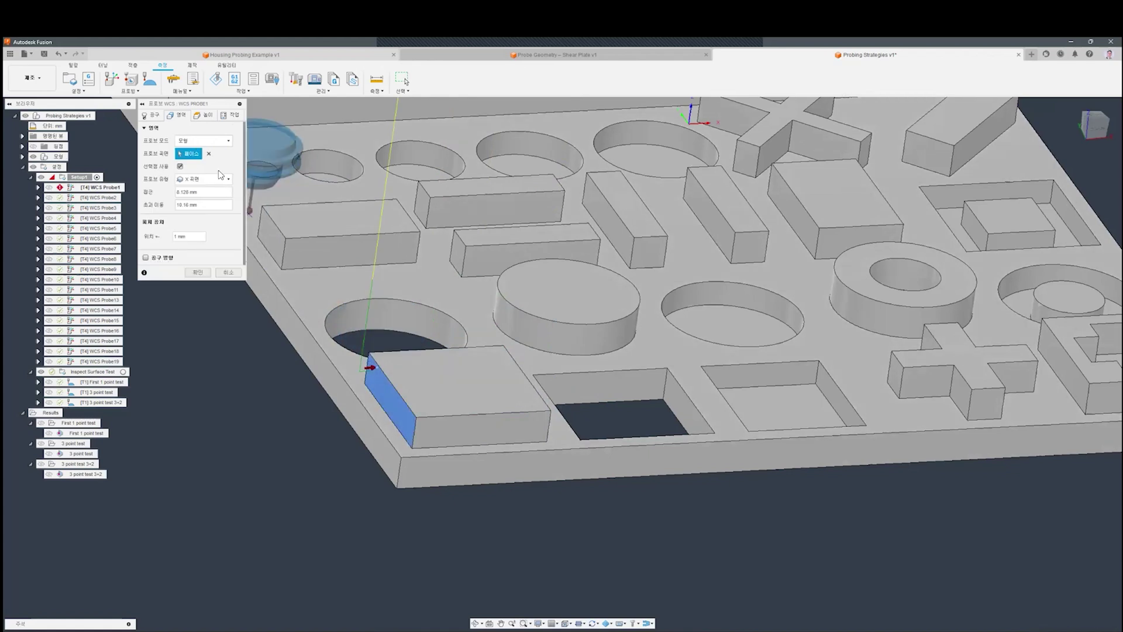
click(201, 180)
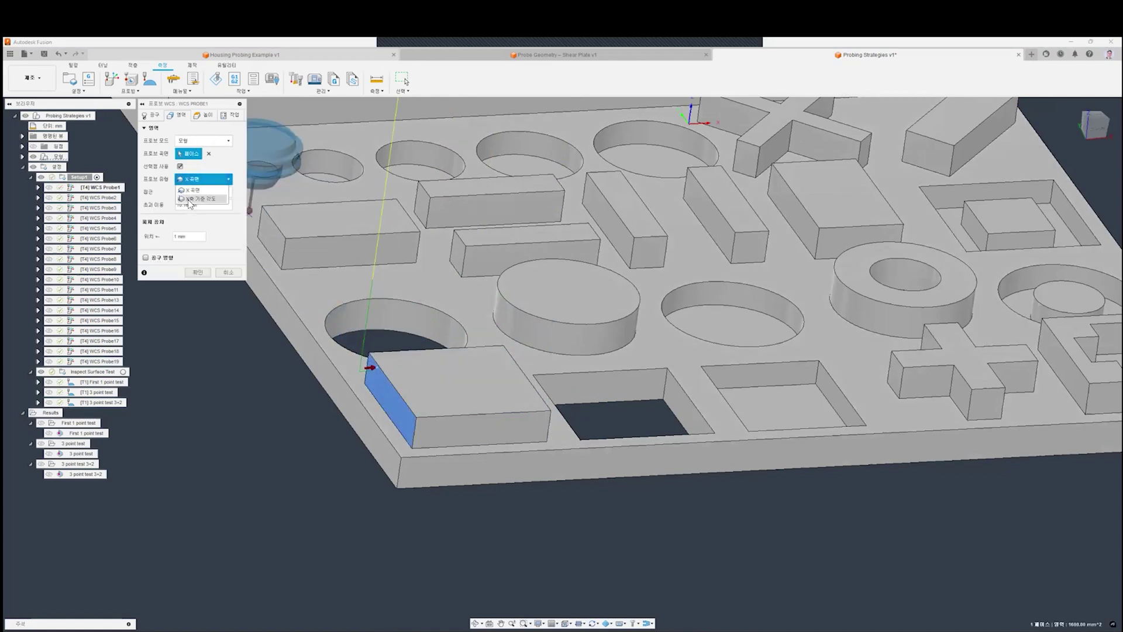
click(190, 199)
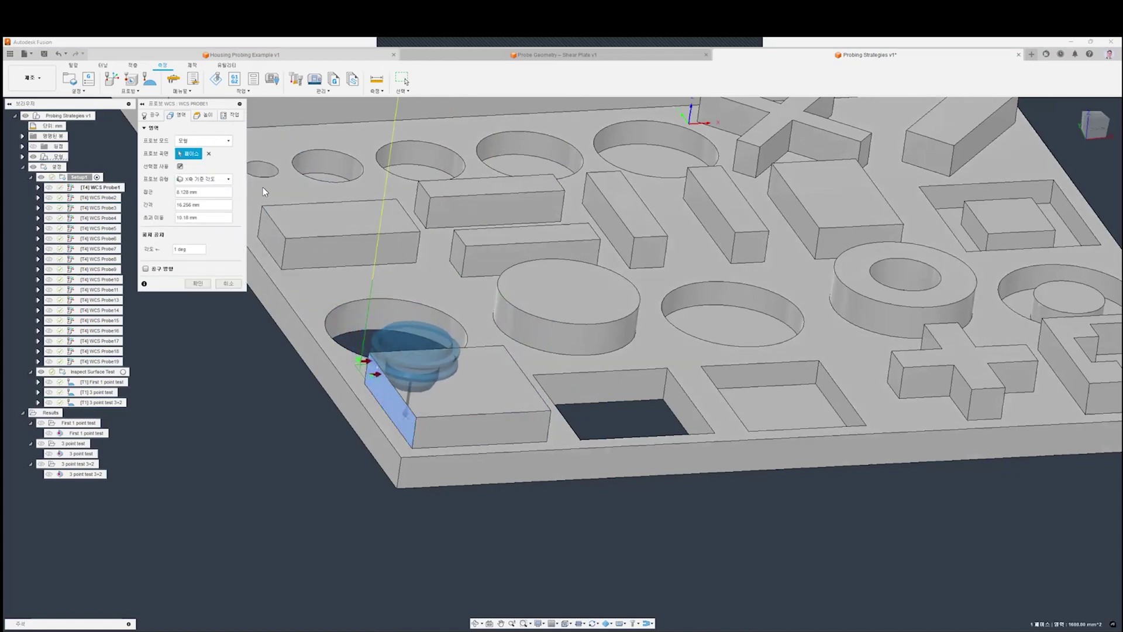
Replace the probe surface with the block's top face and set the probe type to Z surface
click(209, 153)
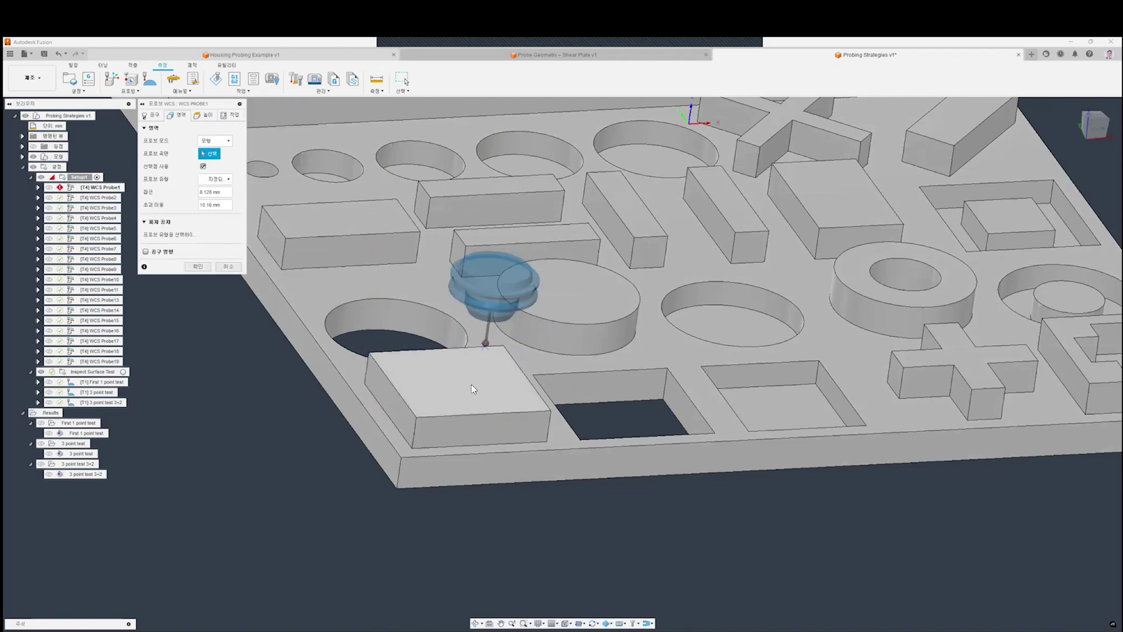
click(514, 404)
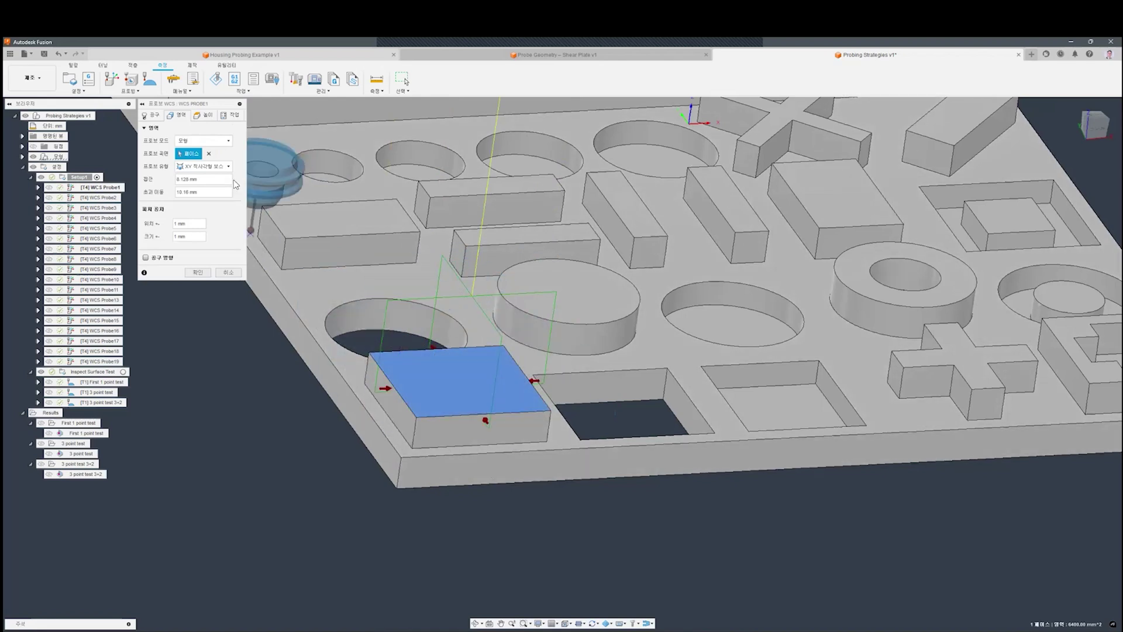
click(220, 167)
click(193, 186)
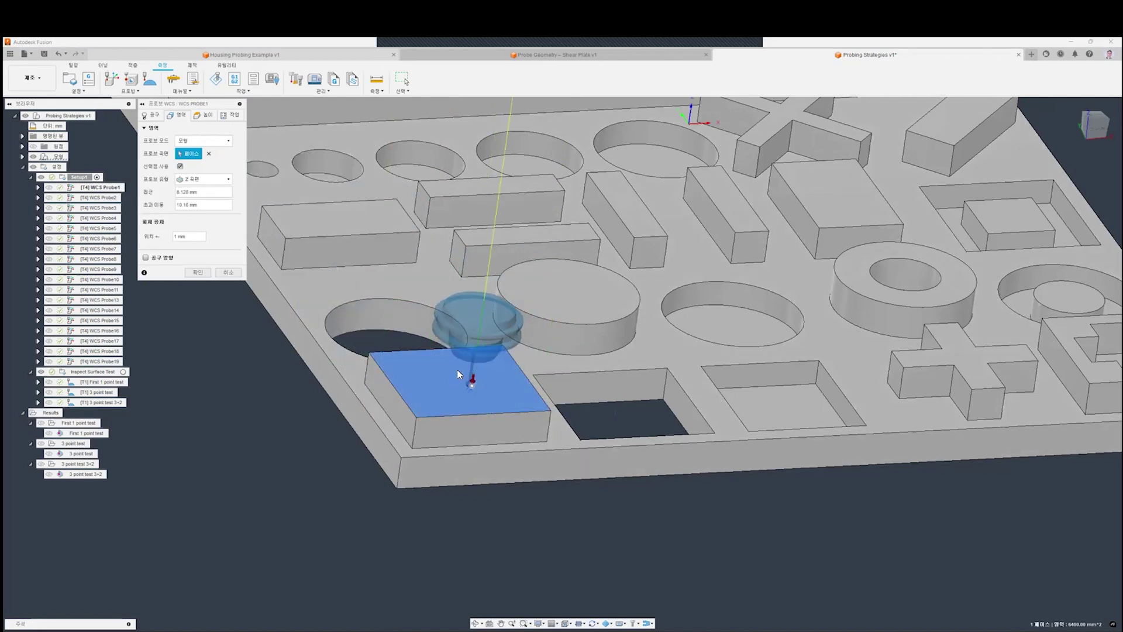
Disable the selection point and reselect the block's top face as the probe surface, with the Z surface probe type
click(204, 179)
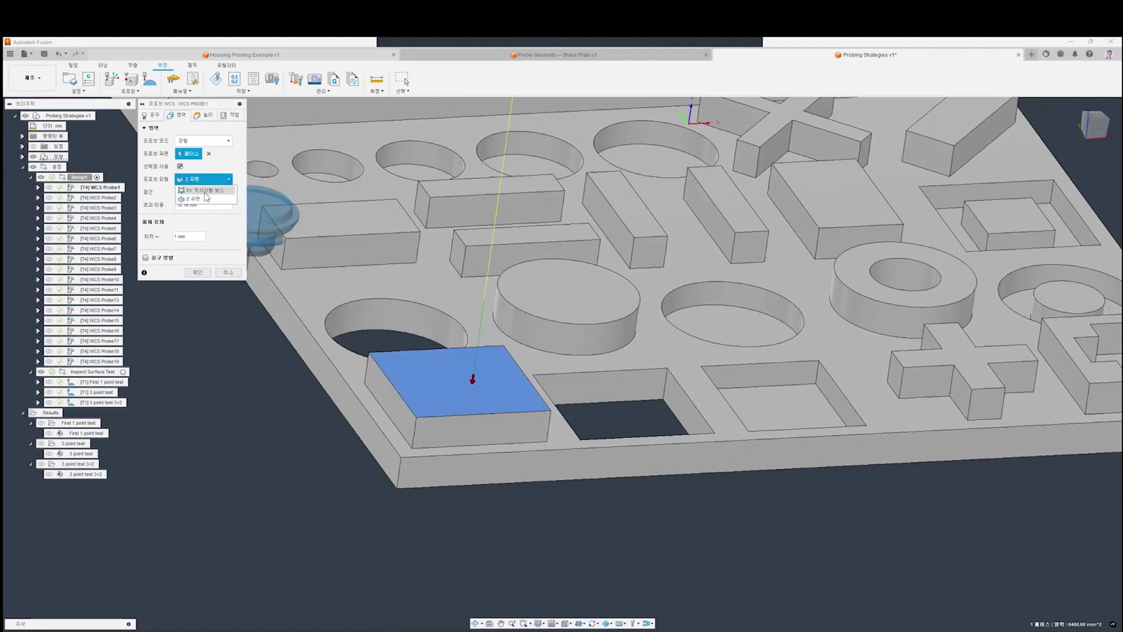
click(180, 167)
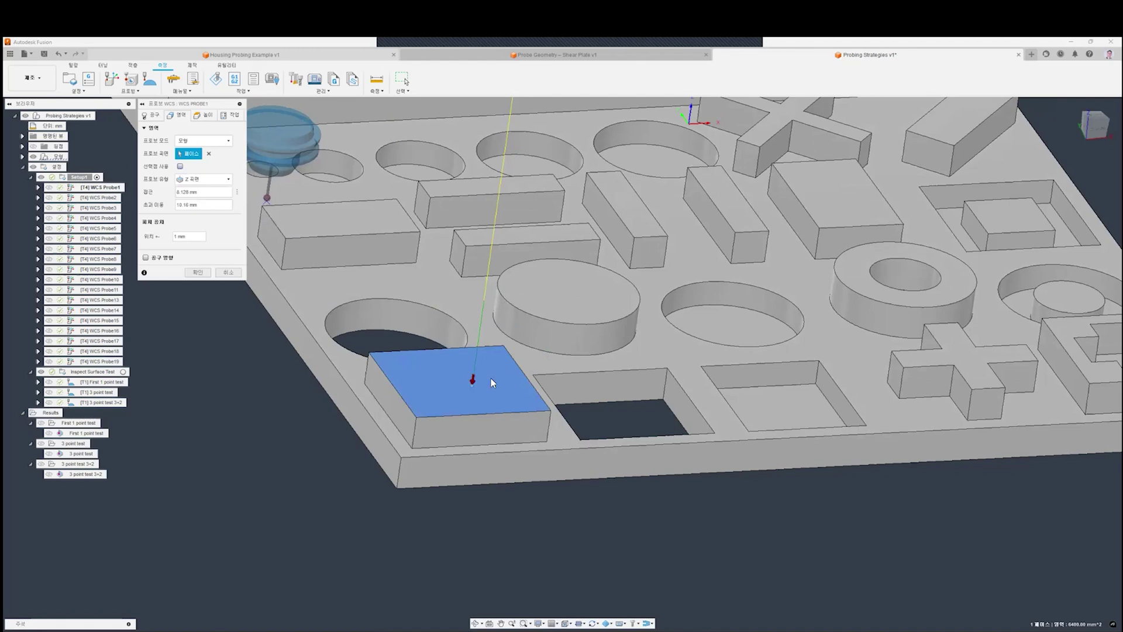
click(209, 154)
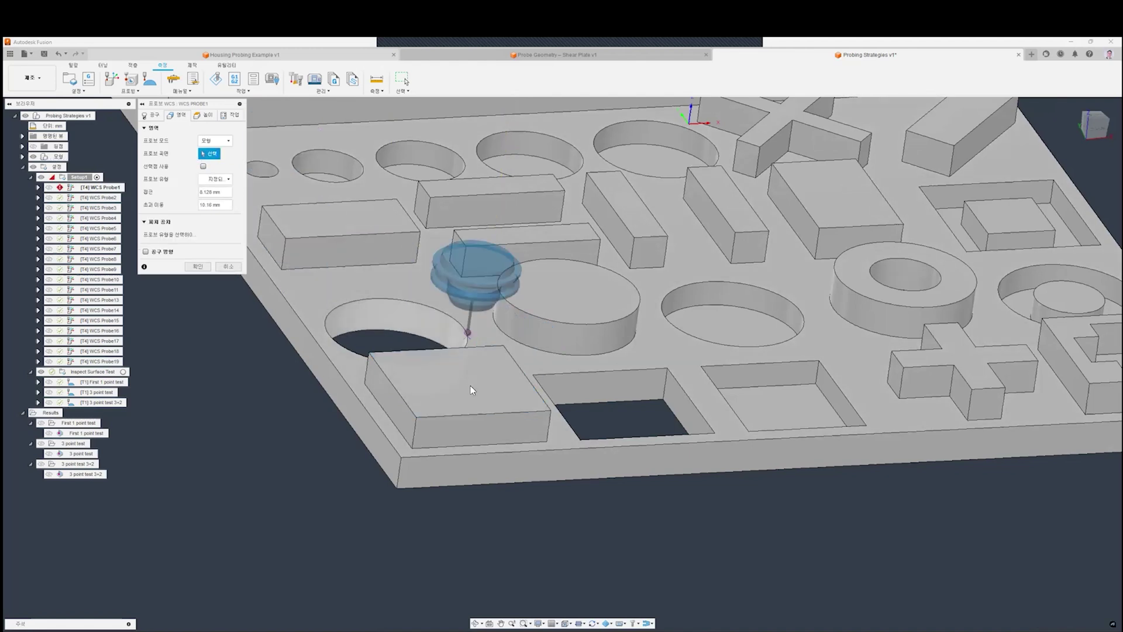
click(471, 389)
click(197, 167)
click(197, 188)
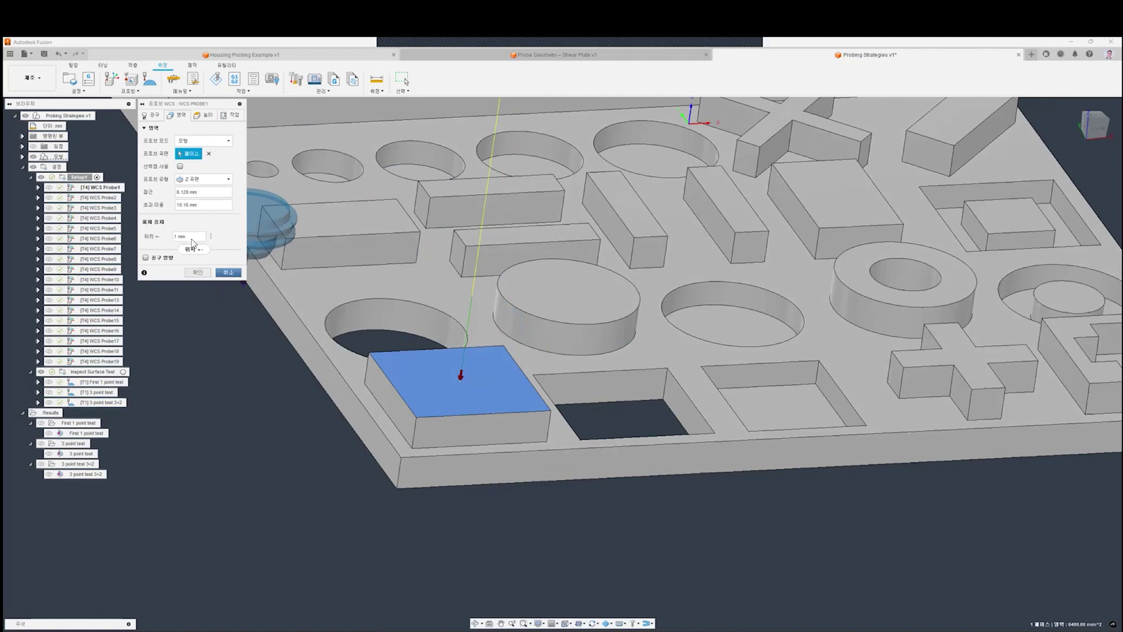
mouse_move(193, 243)
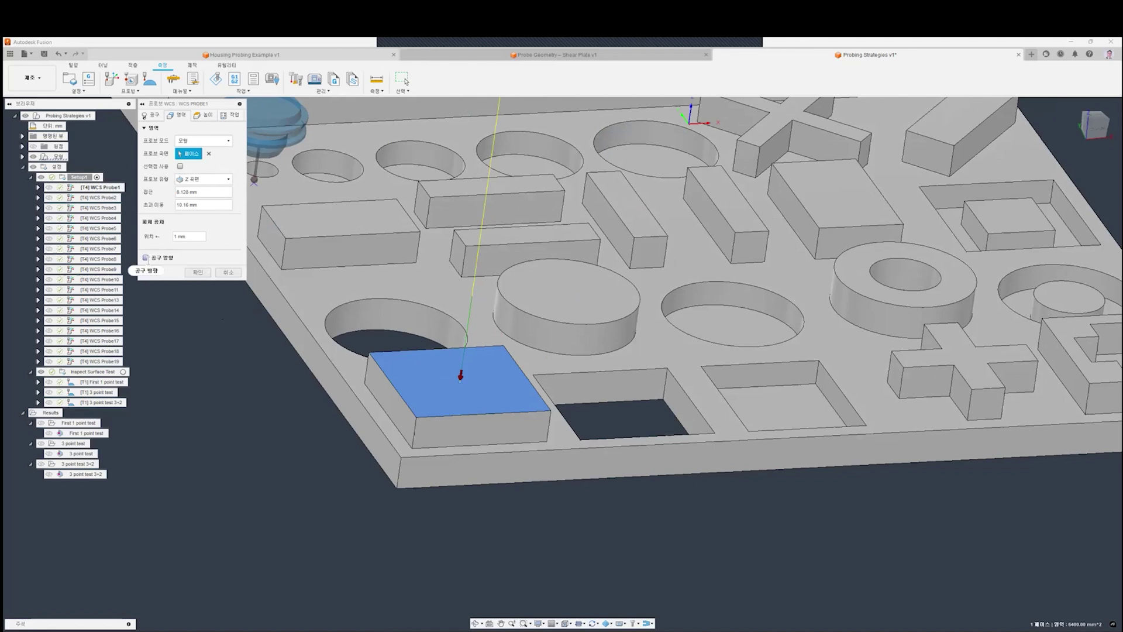
Enable the tool orientation using the Z axis/plane and X axis method, and examine the plate from above, behind and below
click(145, 258)
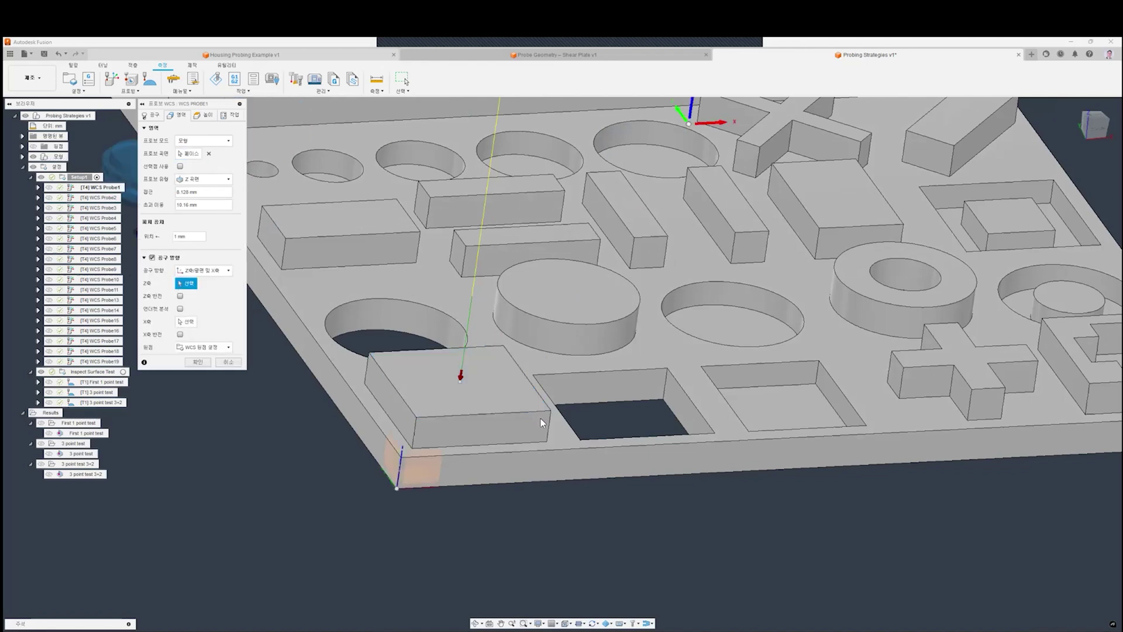
scroll(540, 419, down, 5)
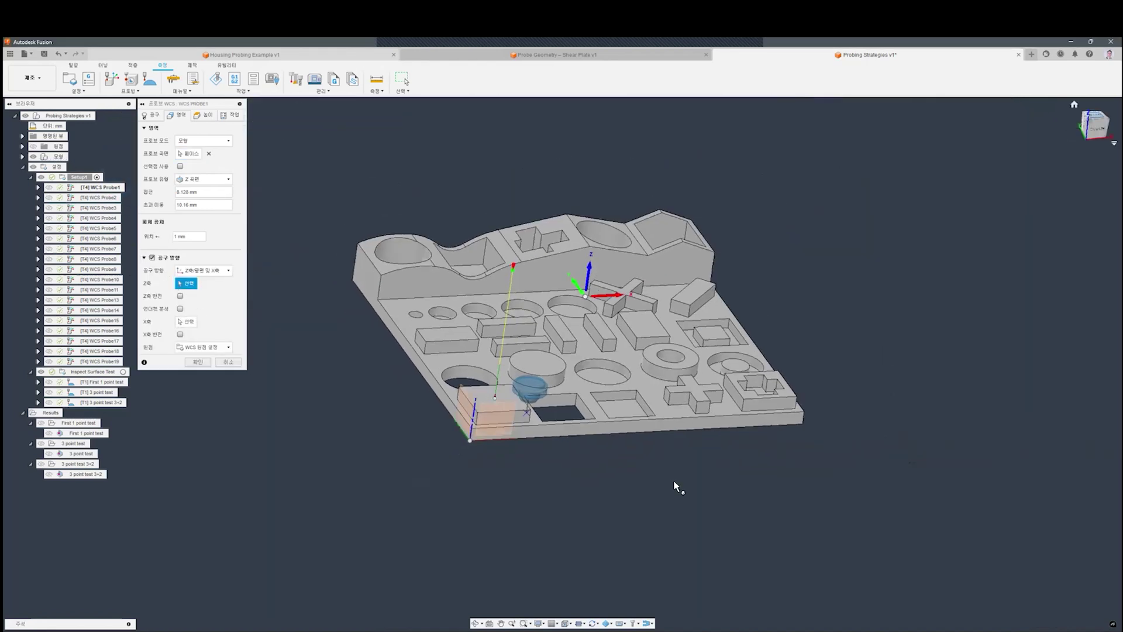
key(t)
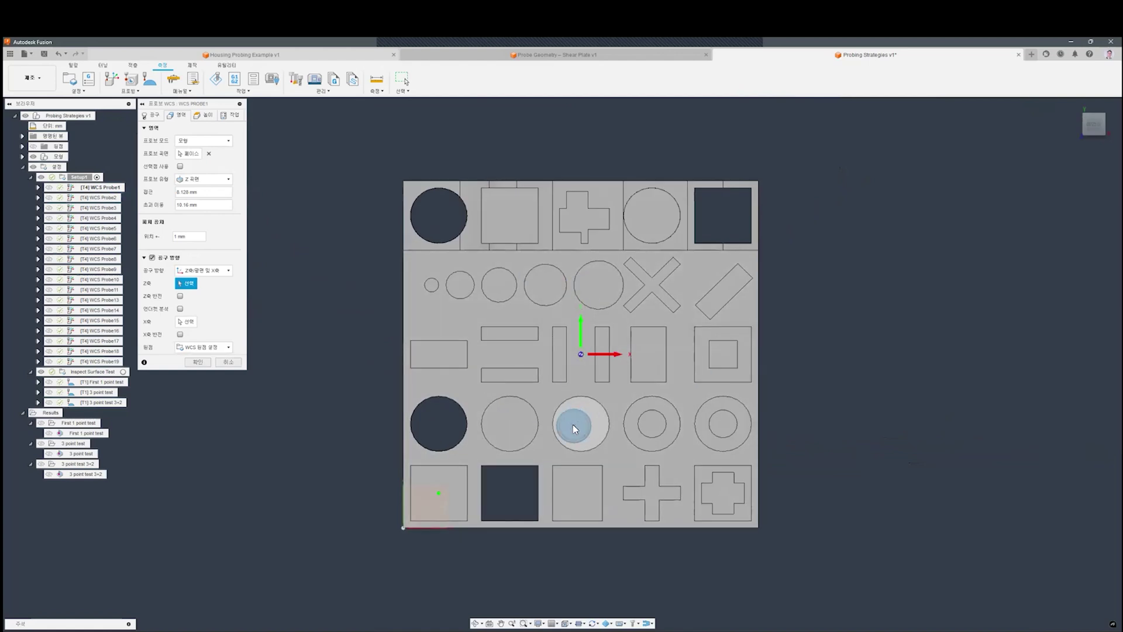
shift+middle_drag(577, 462, 579, 539)
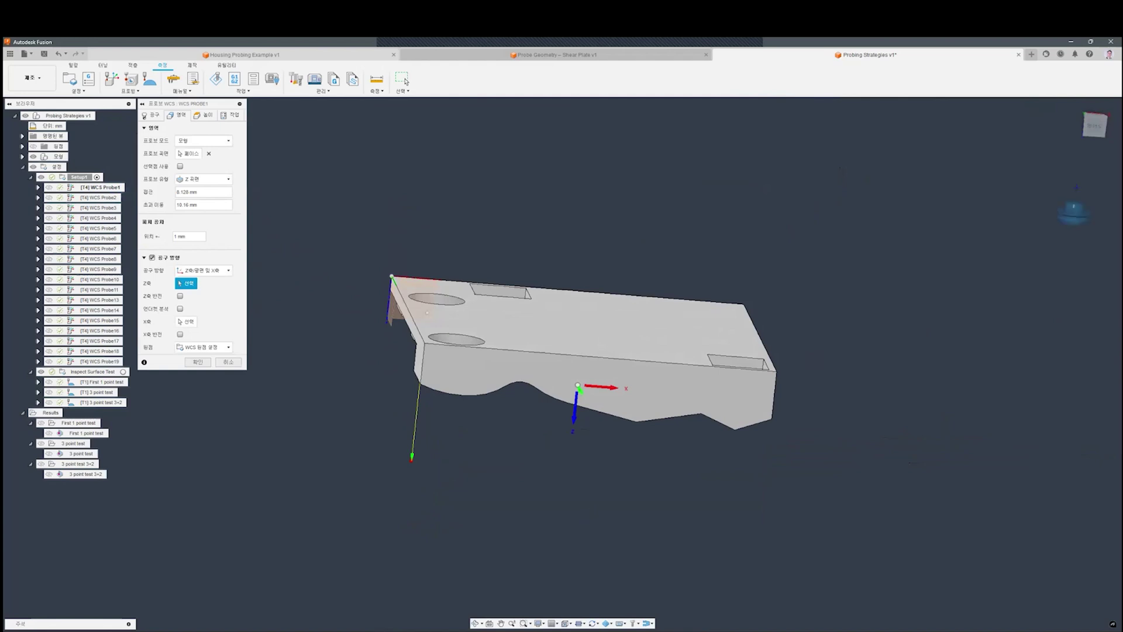
click(1094, 125)
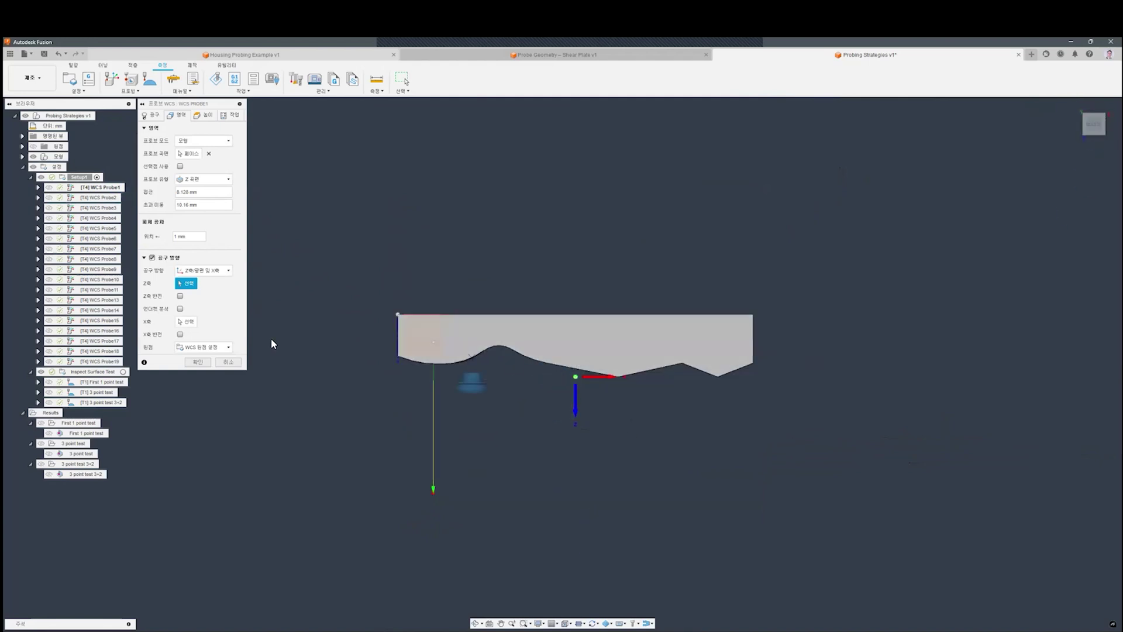
click(155, 117)
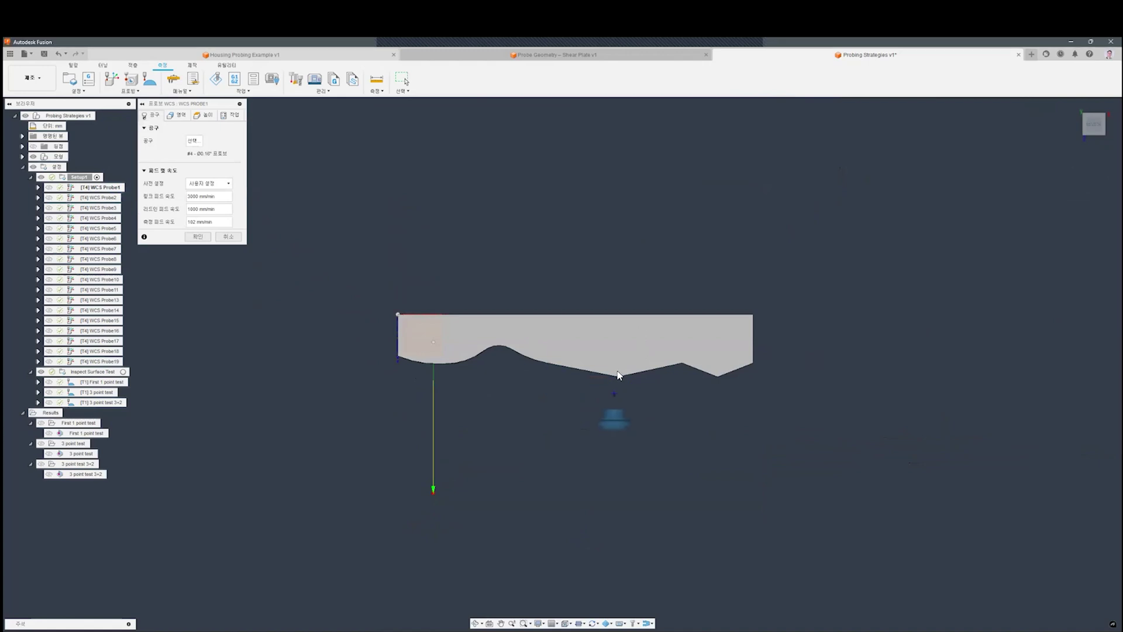
shift+middle_drag(620, 343, 620, 427)
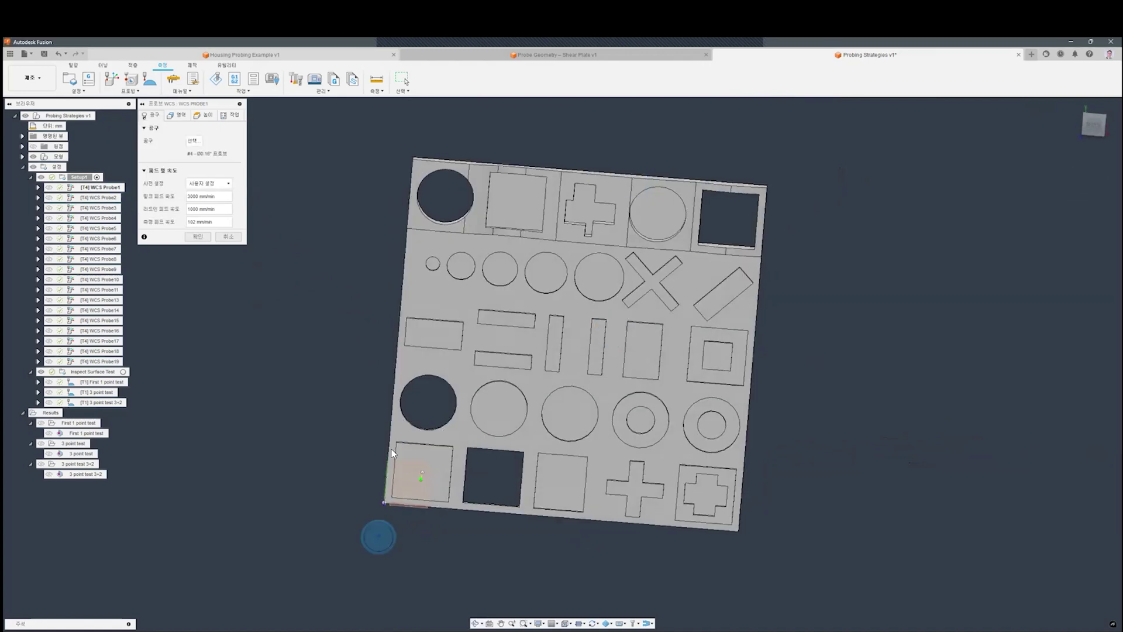
shift+middle_drag(632, 342, 583, 386)
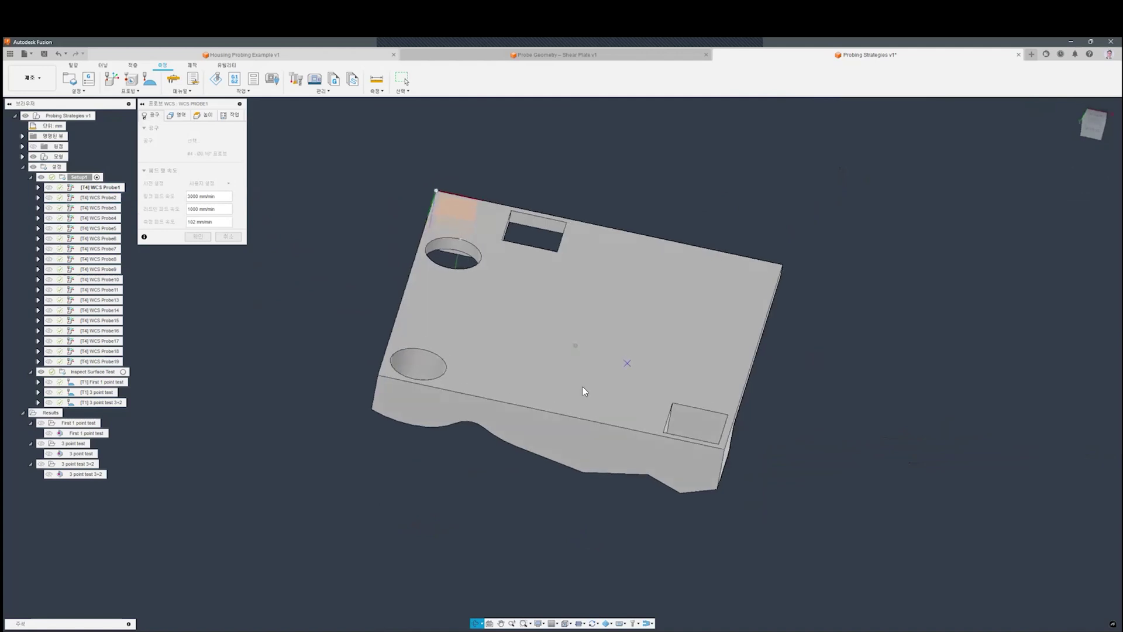
shift+middle_drag(609, 263, 609, 212)
Set the tool orientation's Z axis from the base plate's front face
click(178, 115)
click(186, 283)
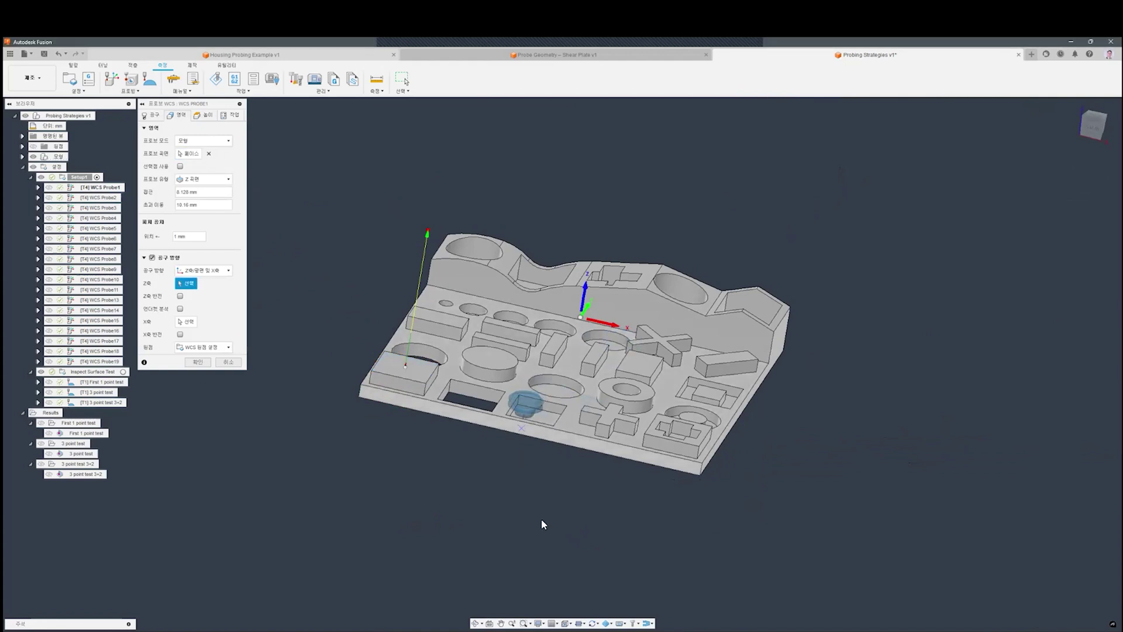
click(522, 429)
shift+middle_drag(588, 445, 594, 371)
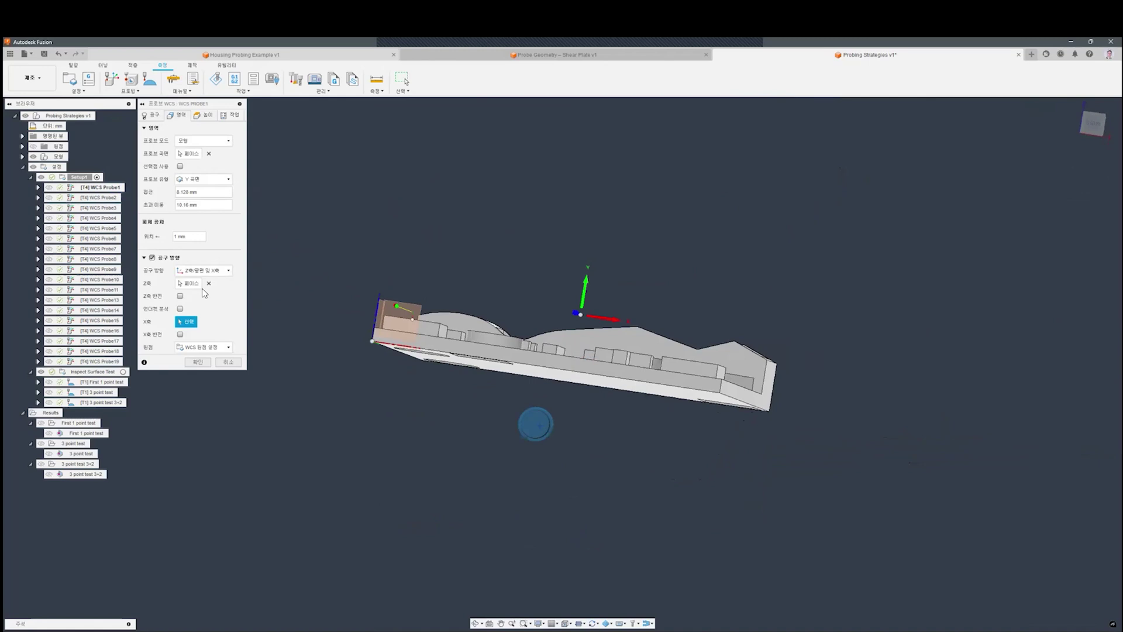
Add the base plate's front face to the probe surfaces and examine the height planes in the tilted tool orientation
click(202, 153)
click(495, 353)
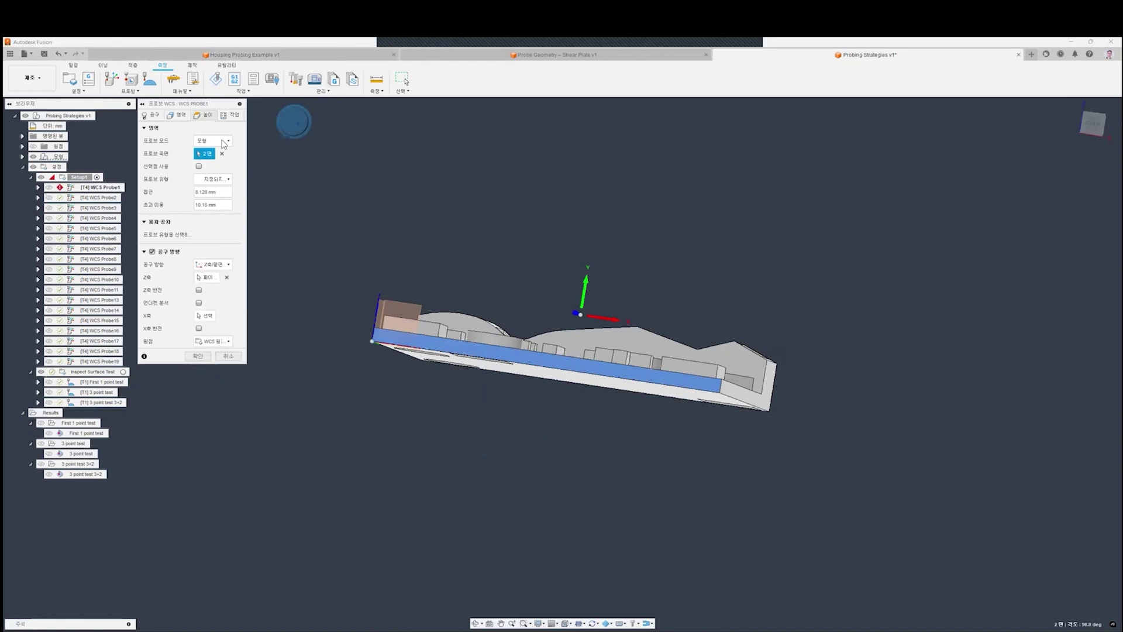
click(205, 114)
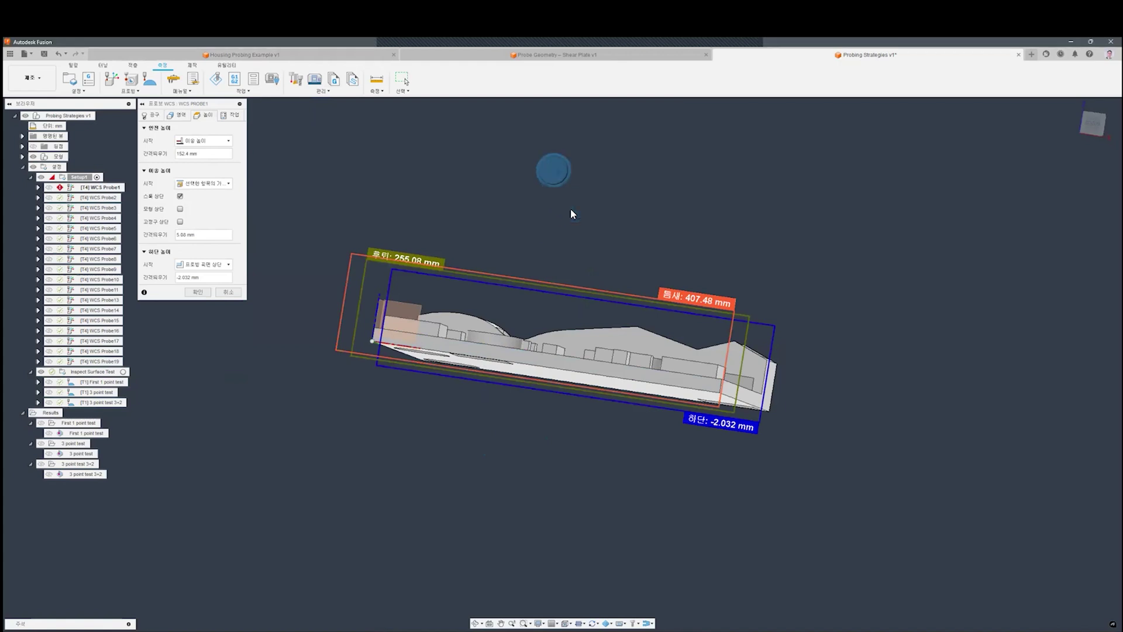
shift+middle_drag(299, 211, 335, 323)
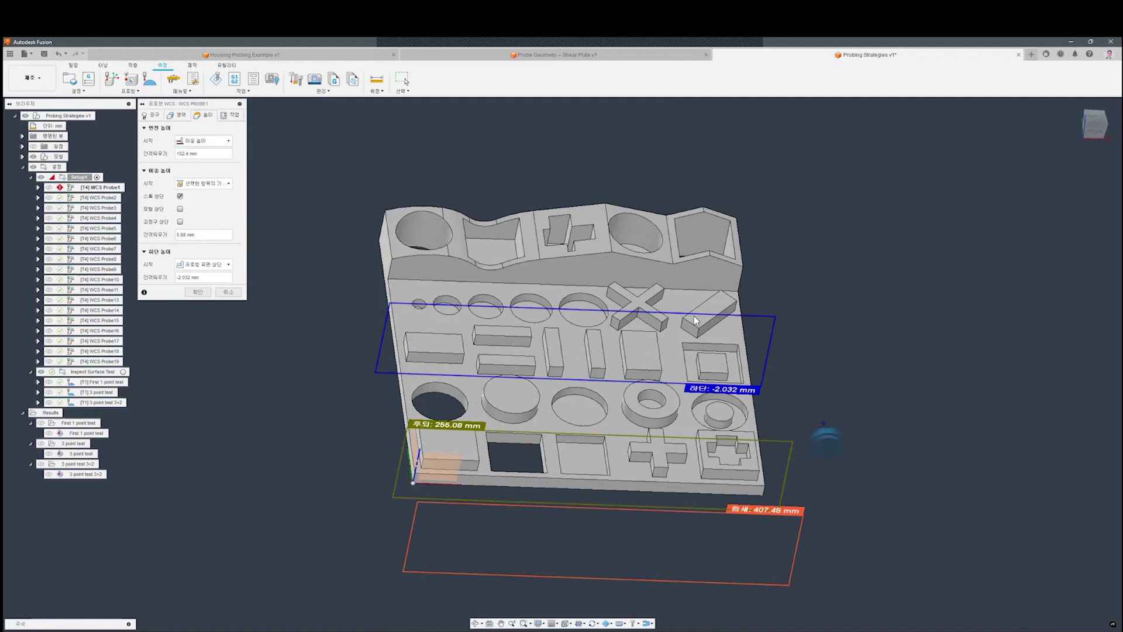
Reset the tool orientation's Z axis to the setup direction and examine the clearance, retract and bottom heights from the front
click(165, 116)
click(177, 115)
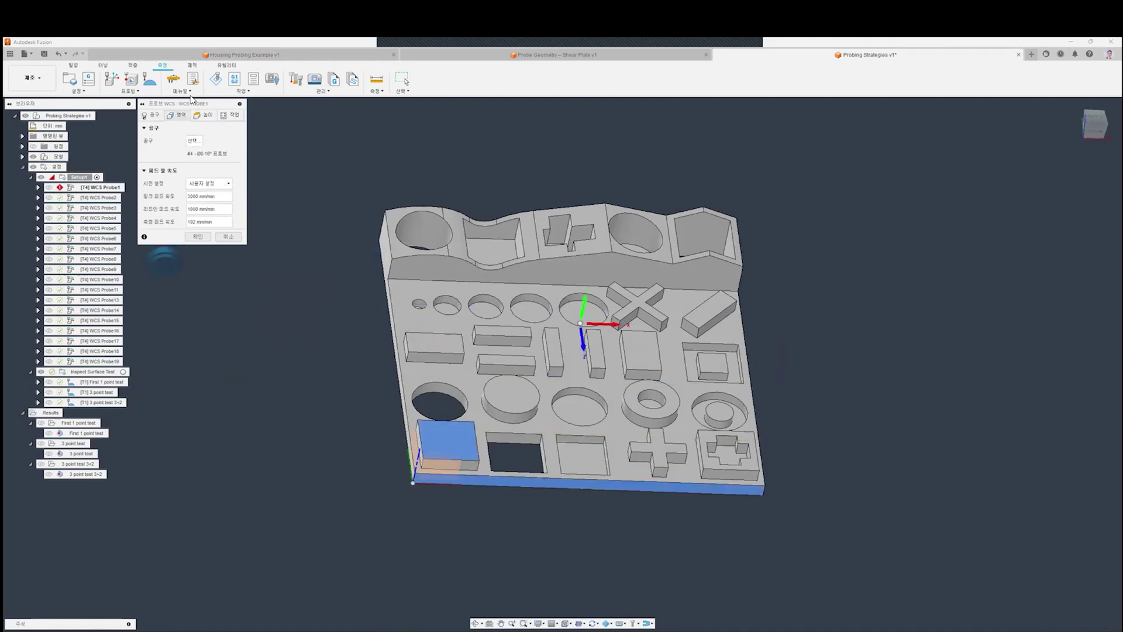
click(206, 115)
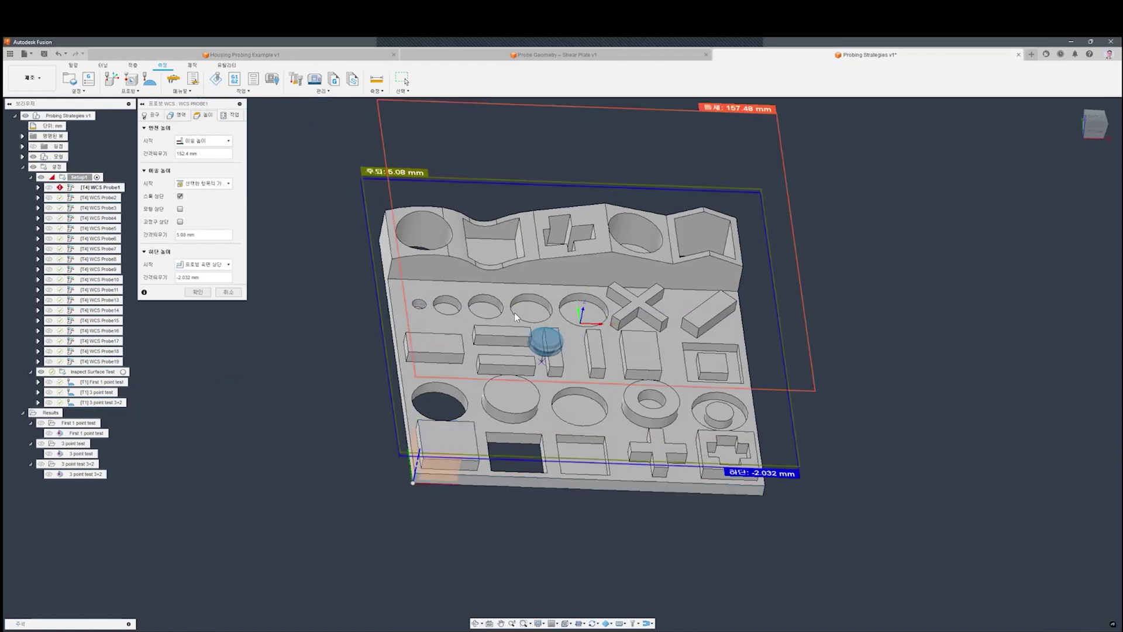
shift+middle_drag(517, 318, 608, 202)
shift+middle_drag(636, 299, 477, 199)
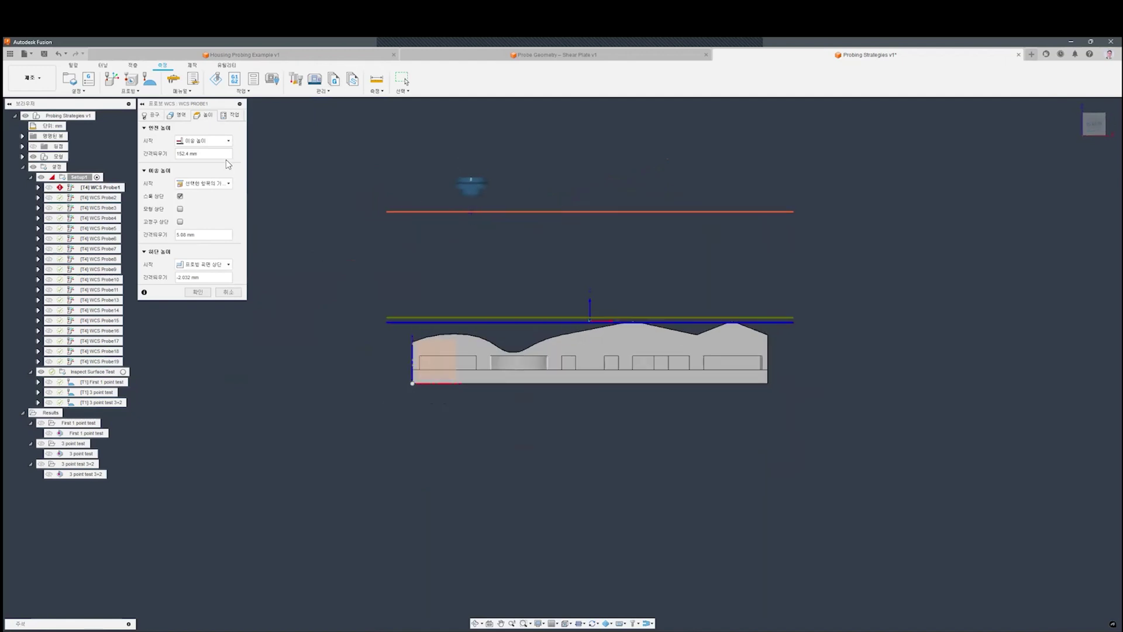
scroll(428, 317, up, 3)
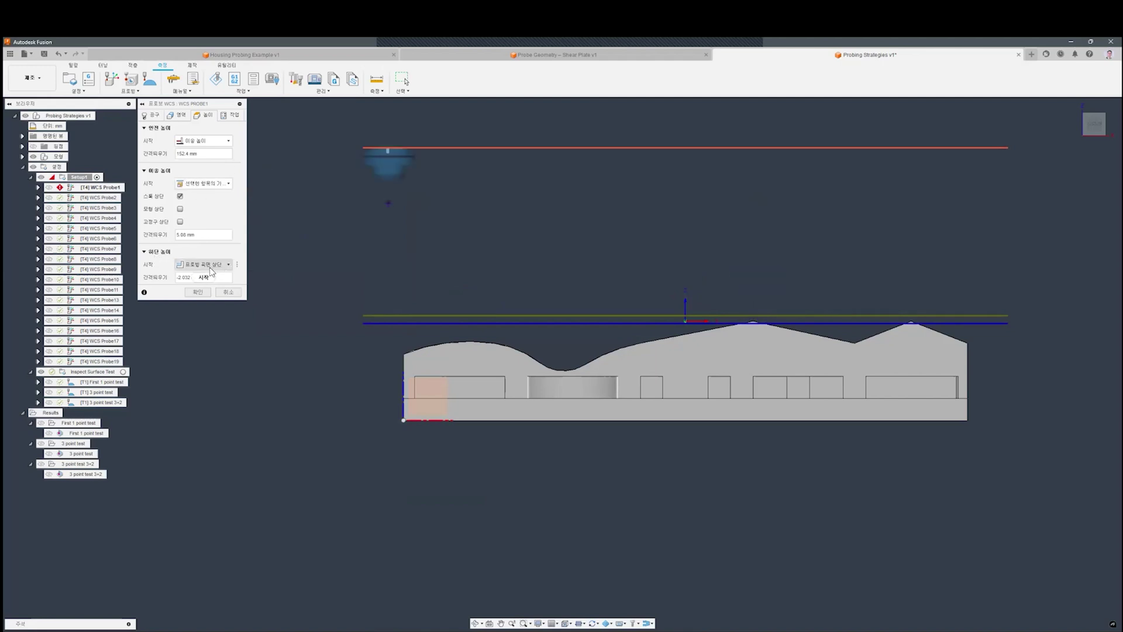
mouse_move(208, 267)
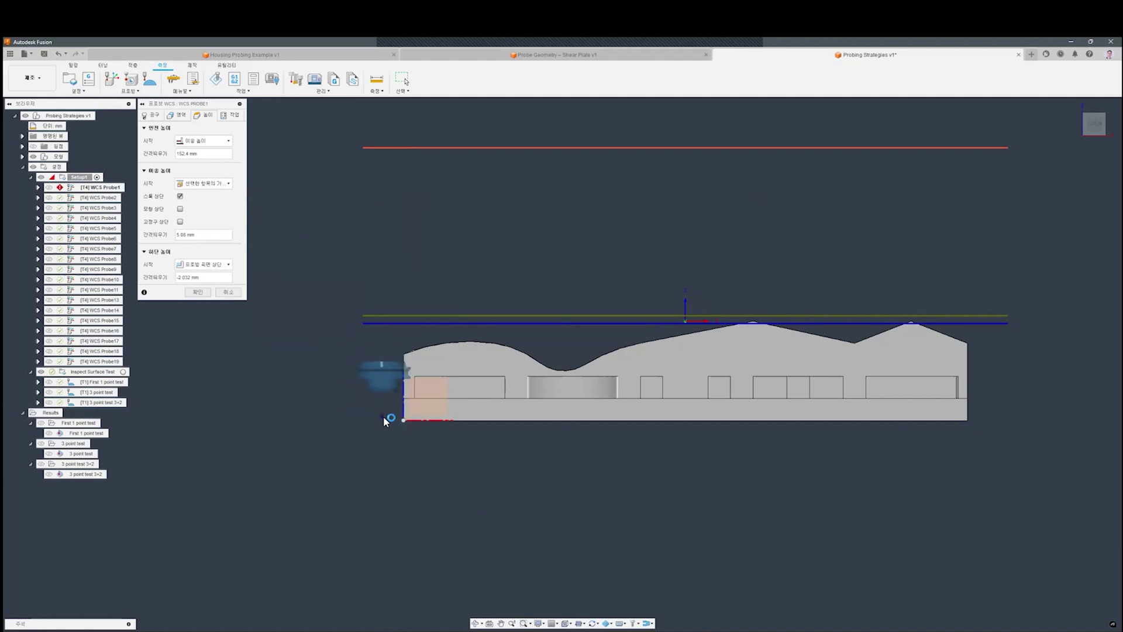
click(207, 279)
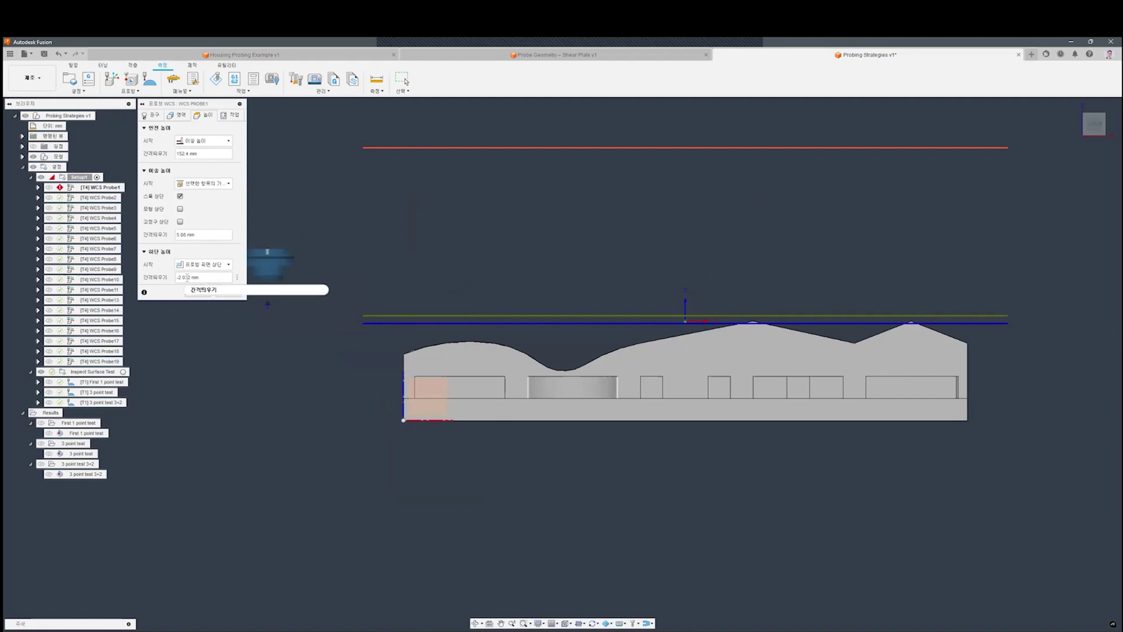
Try the driving WCS override and print results options of WCS Probe1, and cancel the operation's edits
click(229, 116)
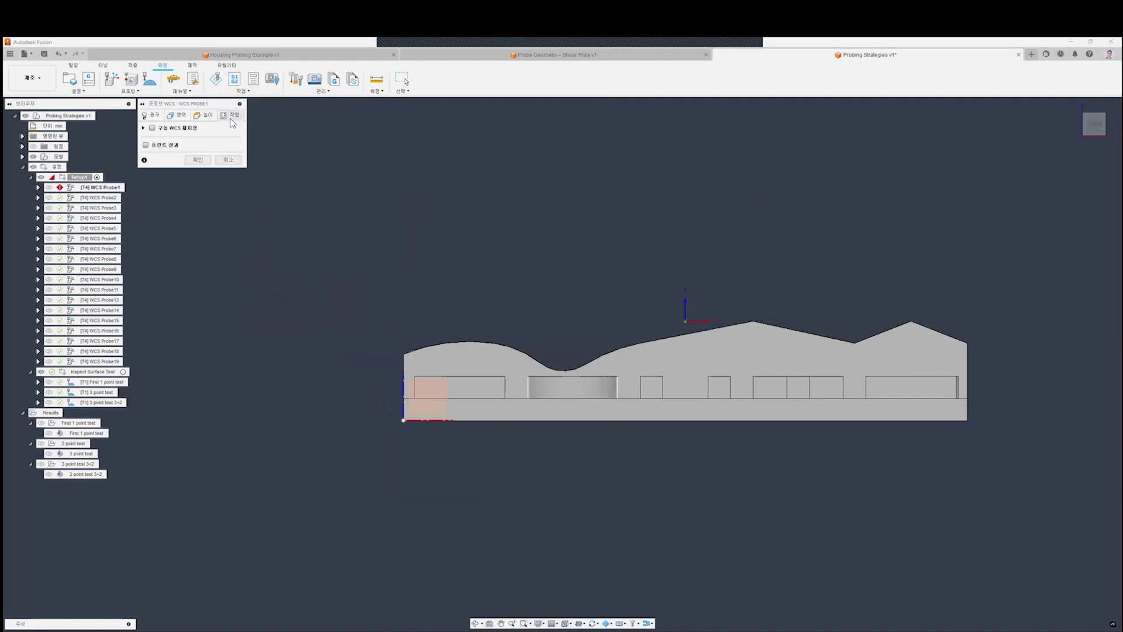
click(152, 128)
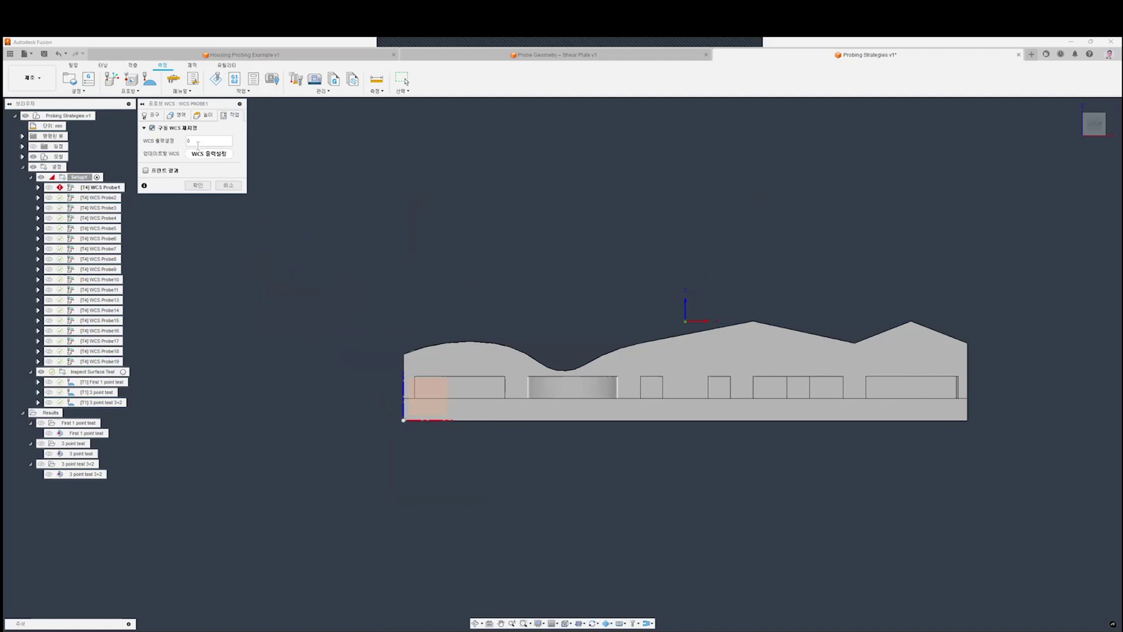
click(152, 128)
click(152, 144)
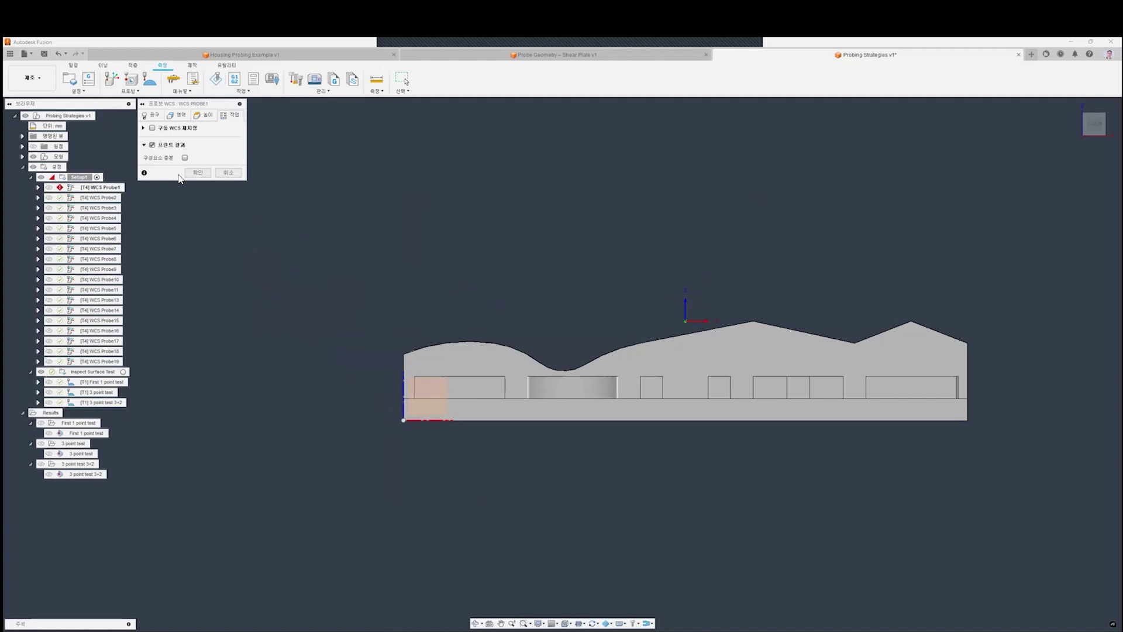
click(152, 144)
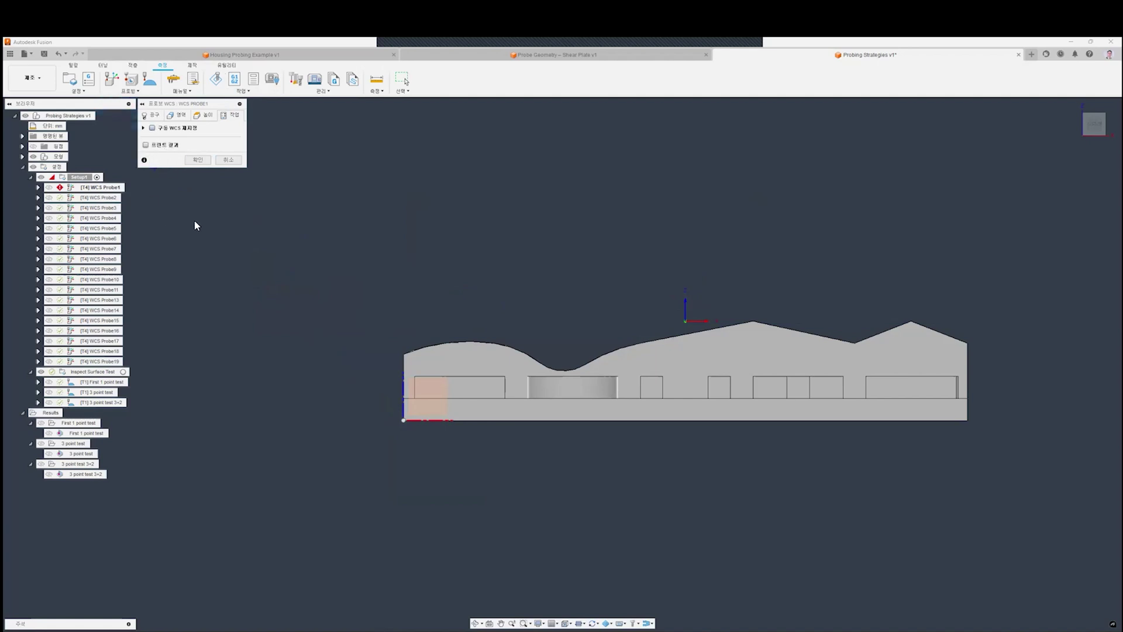
click(230, 162)
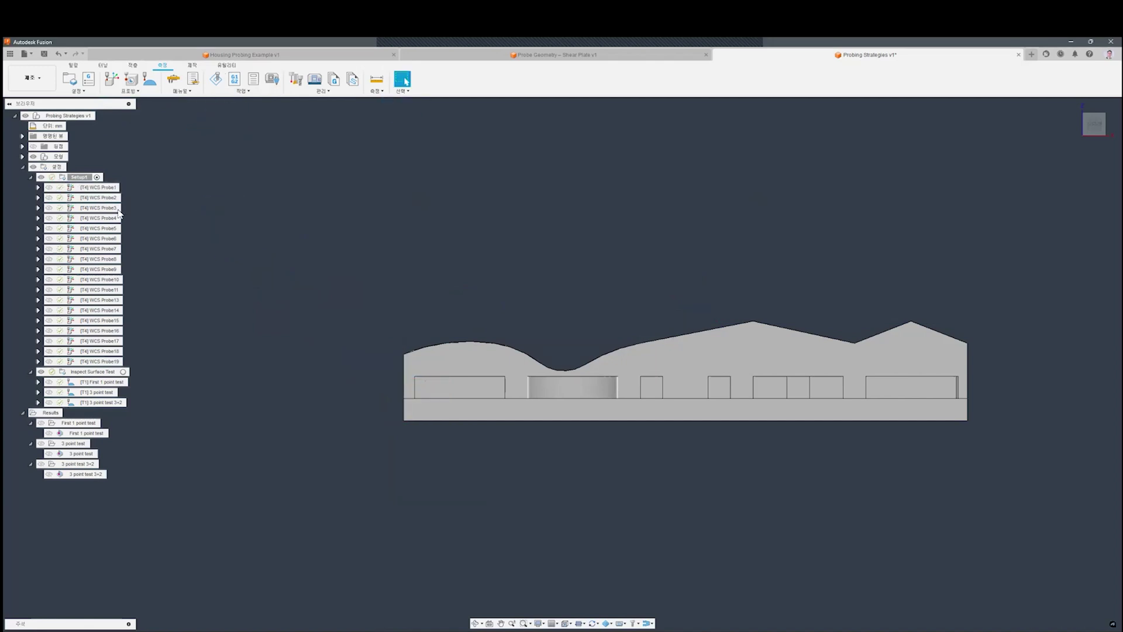
Select all WCS probe operations from WCS Probe1 to WCS Probe19, examine their toolpaths on the plate, and clear the selection
shift+middle_drag(402, 237, 393, 281)
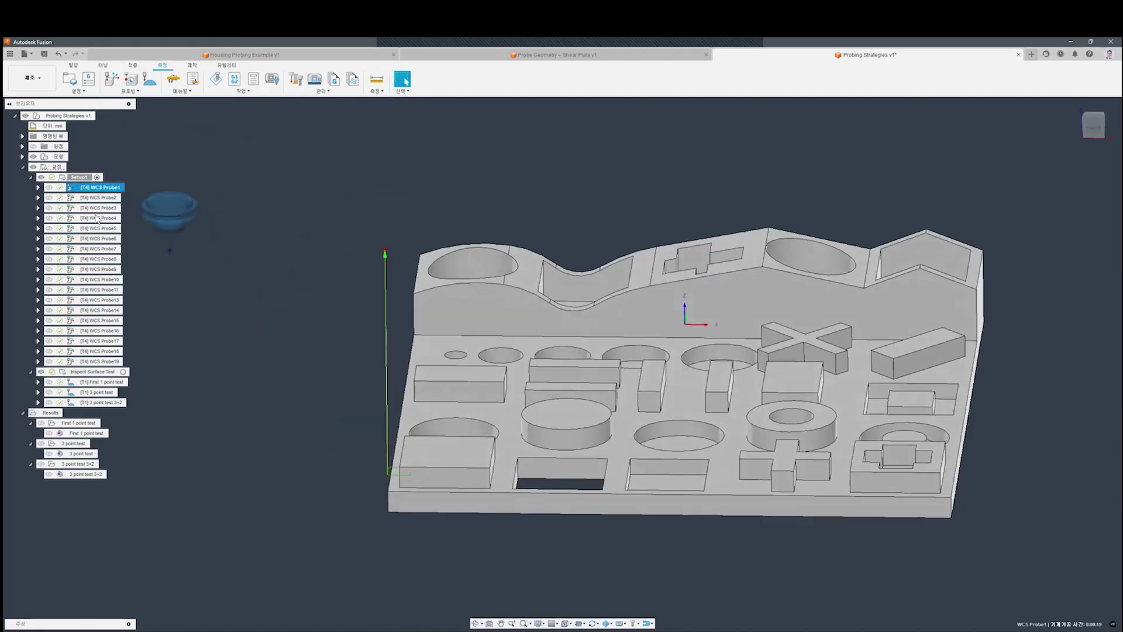
shift+click(98, 359)
shift+middle_drag(457, 352, 515, 486)
scroll(444, 403, up, 8)
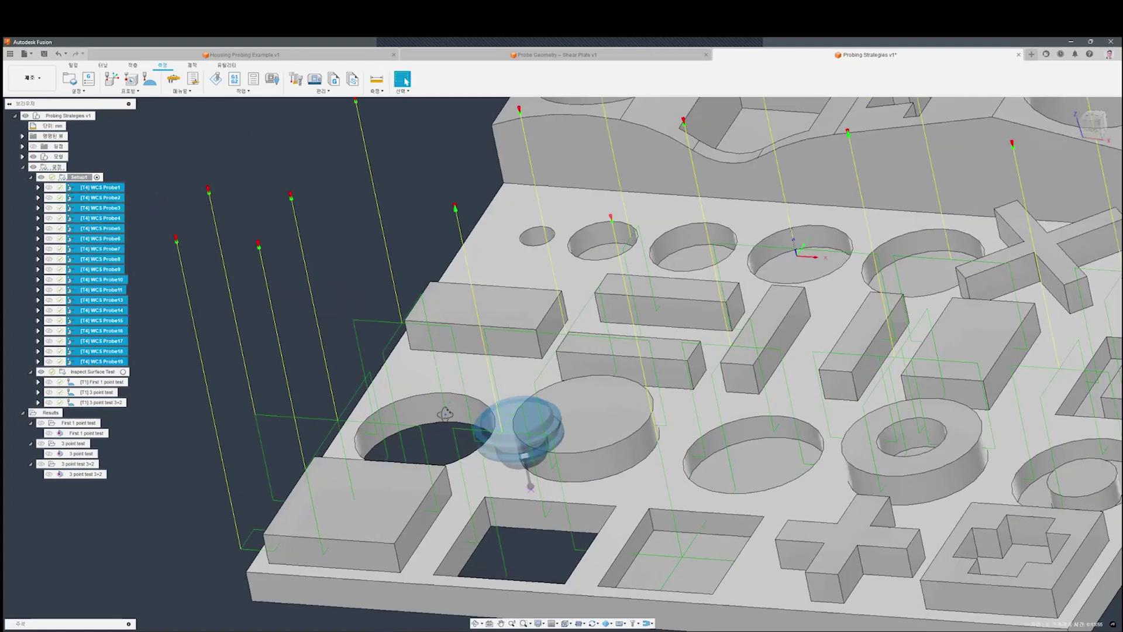
scroll(433, 387, down, 8)
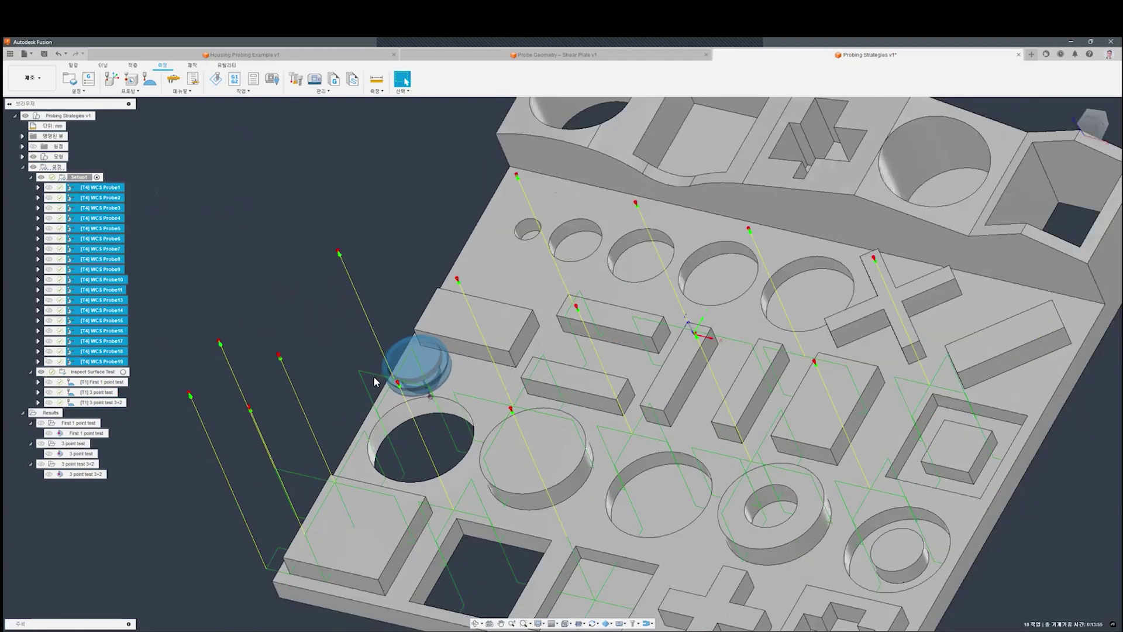
scroll(702, 441, up, 2)
scroll(702, 441, up, 2)
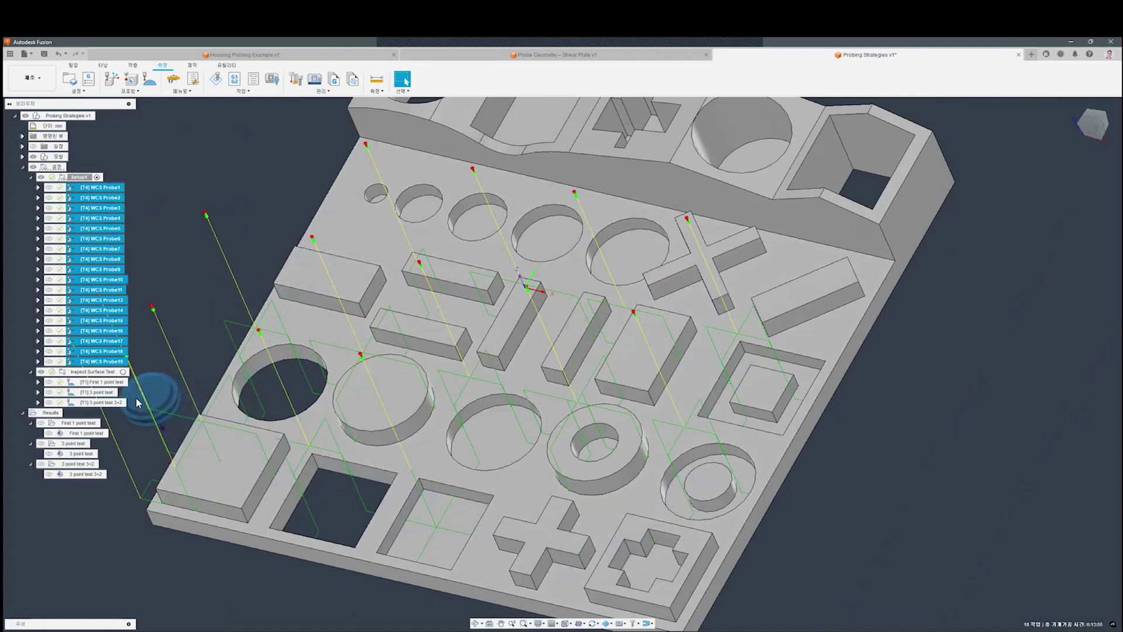
click(191, 289)
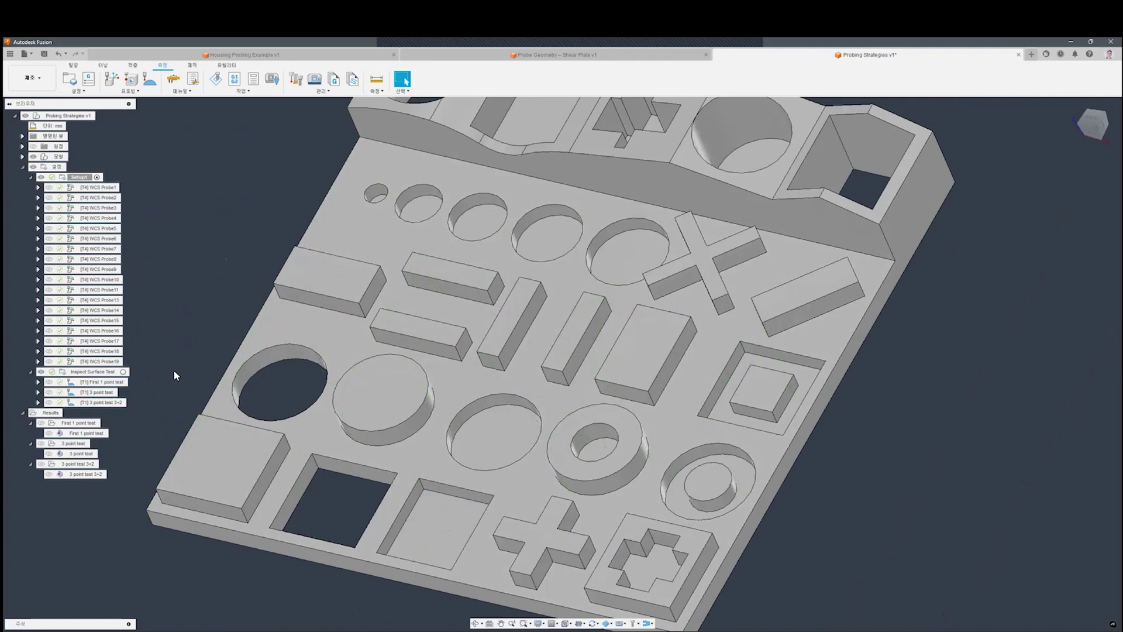
Start a Probe Geometry operation in Setup1 and examine its geometry and height settings
click(131, 91)
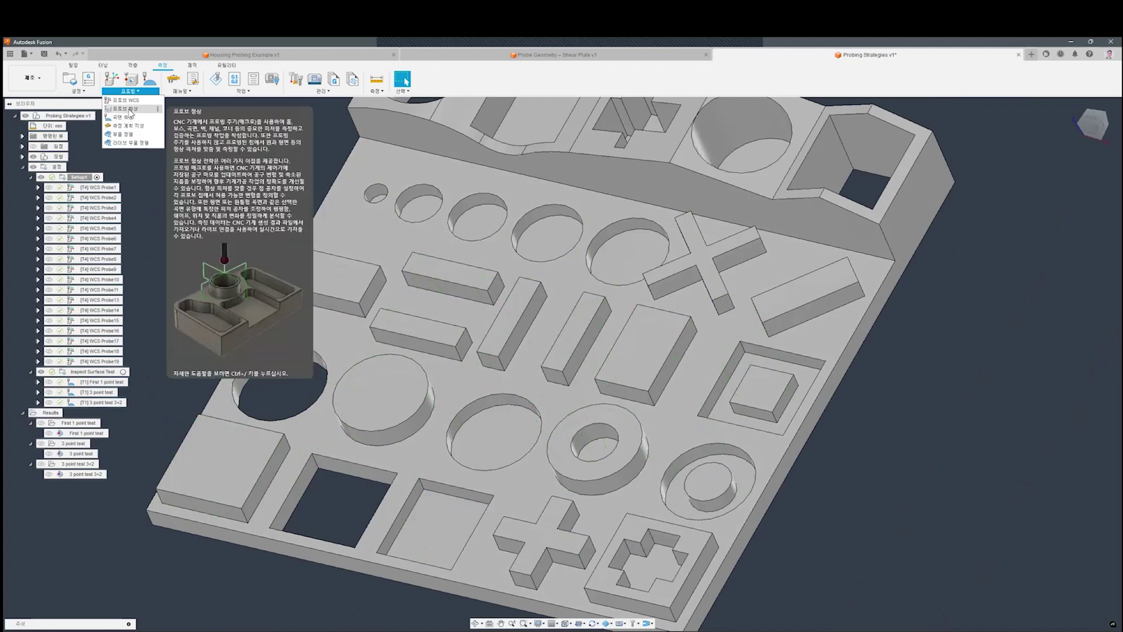
click(129, 110)
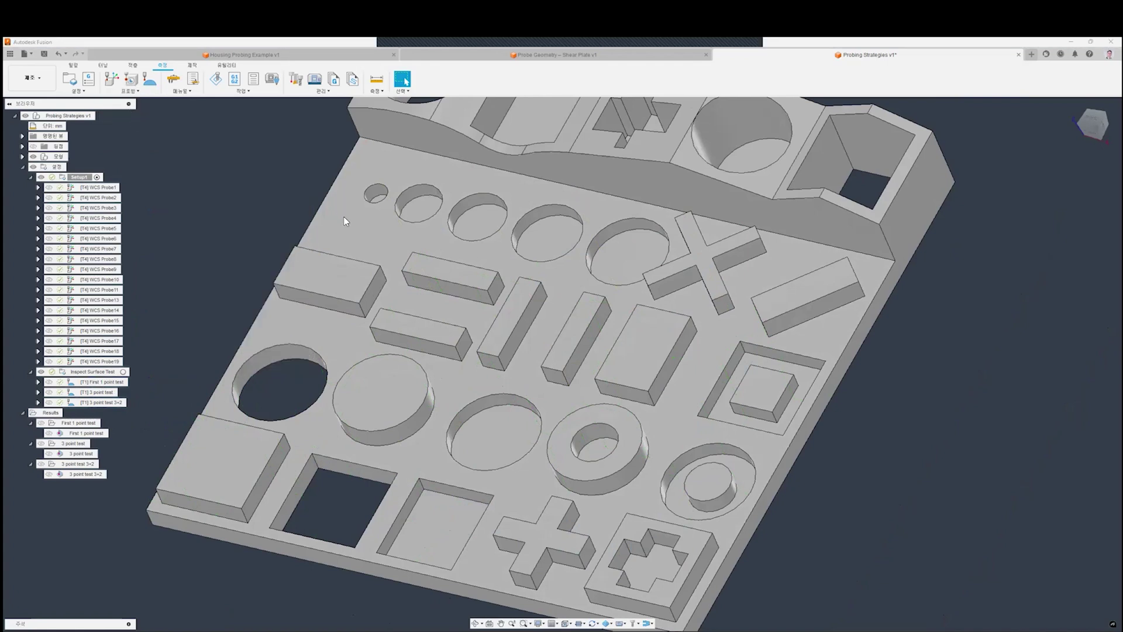
click(177, 117)
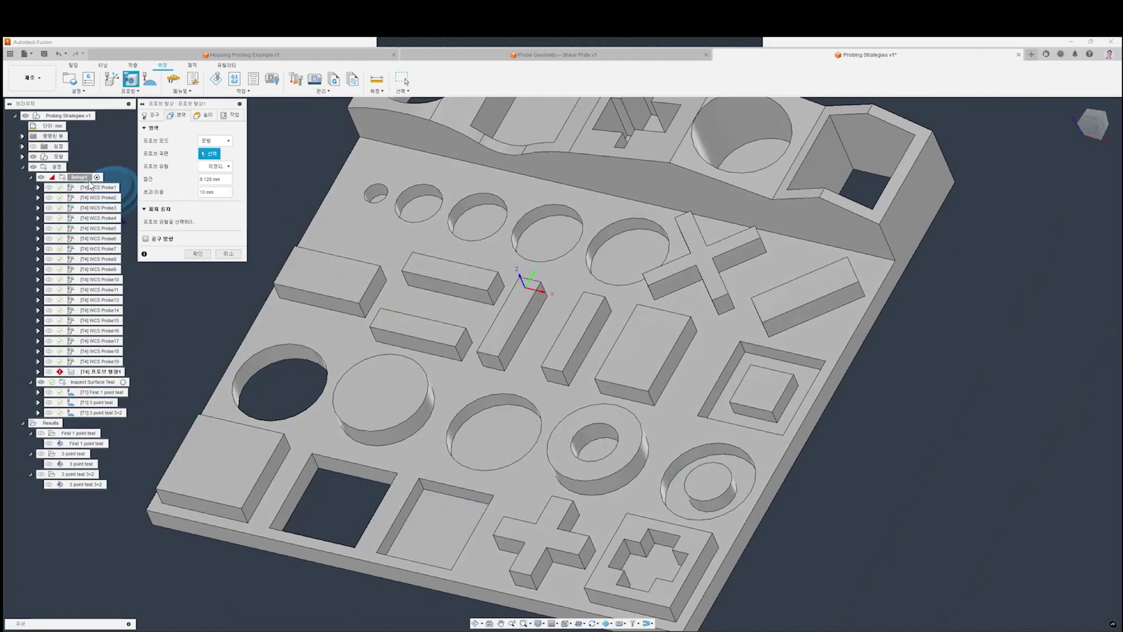
click(204, 115)
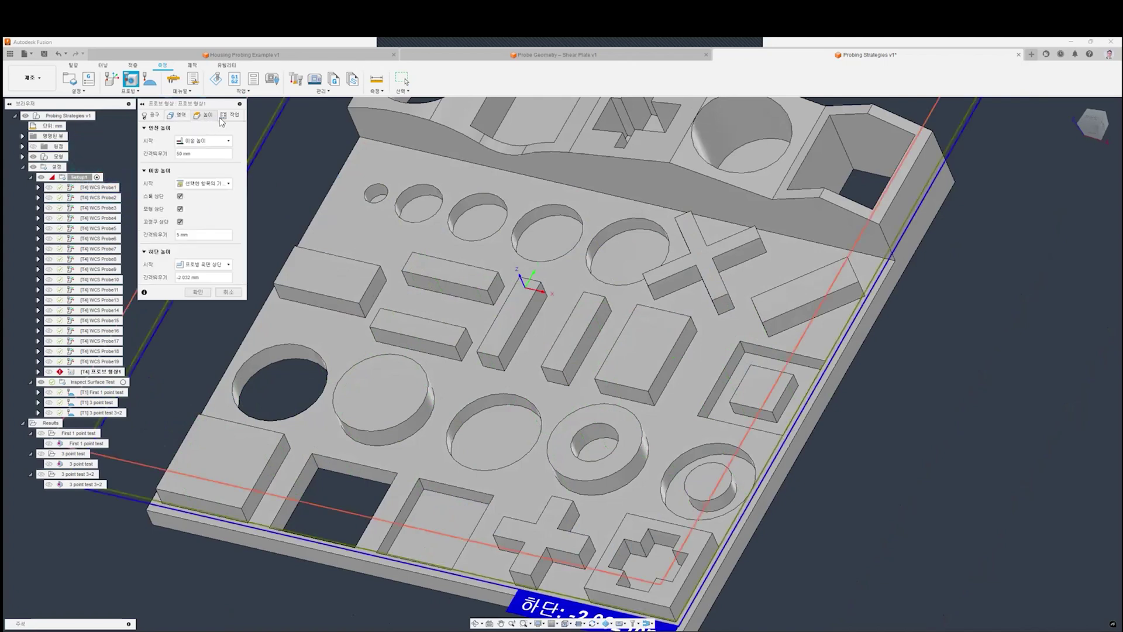
Try the tool wear update and print results options of the Probe Geometry operation, and cancel the operation
click(231, 115)
click(146, 145)
click(151, 128)
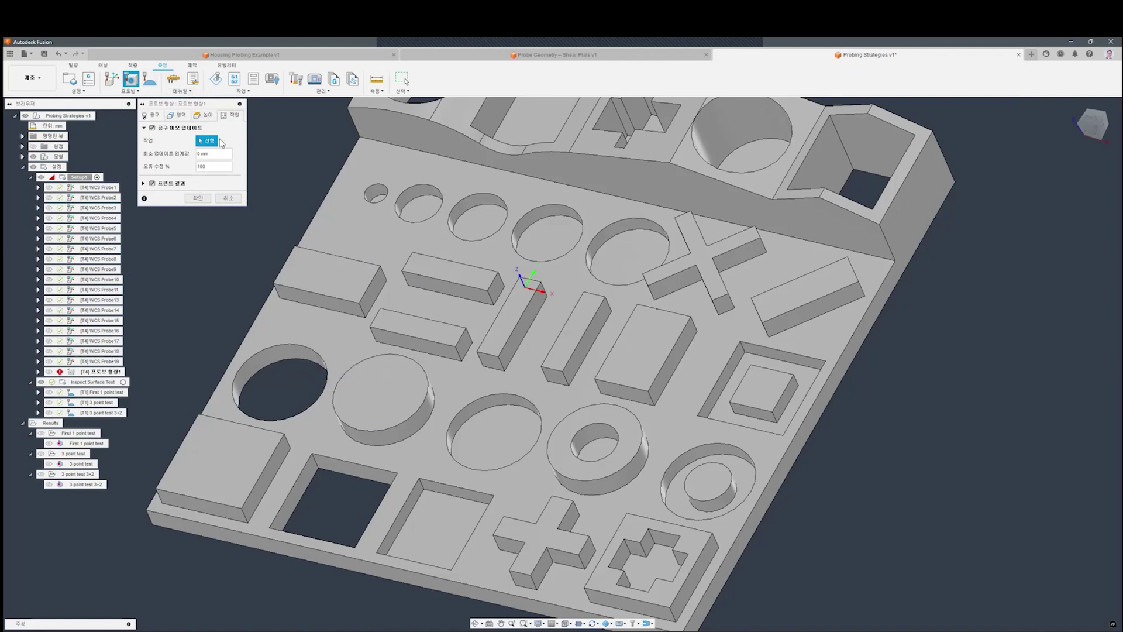
click(229, 200)
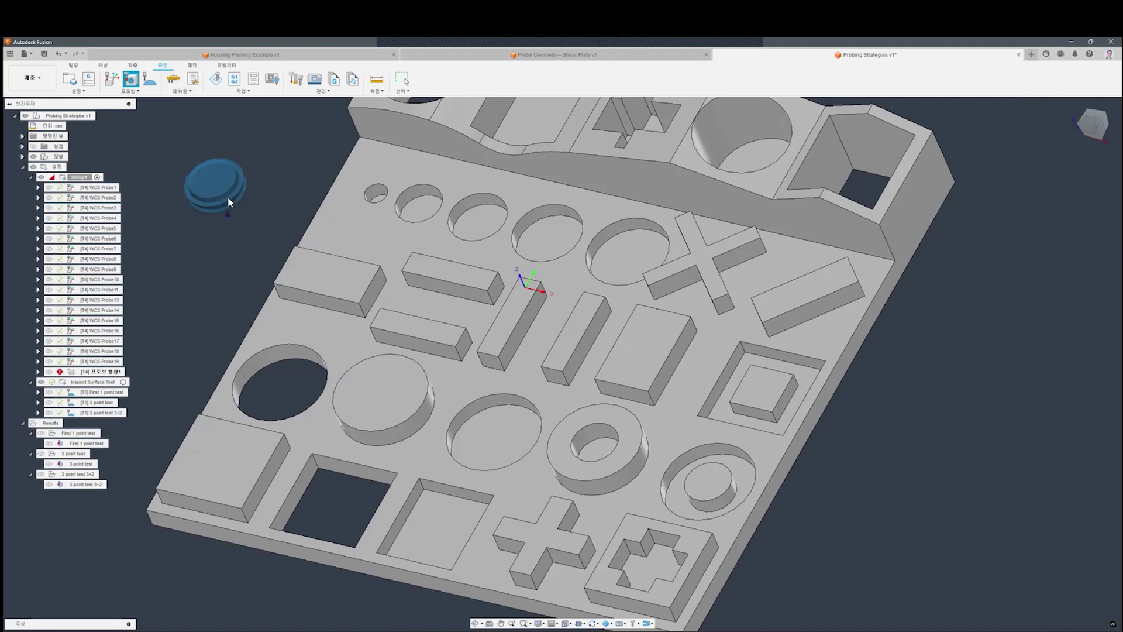
Open the First 1 point test surface inspection for editing and clear its existing measurement point
click(143, 92)
click(103, 381)
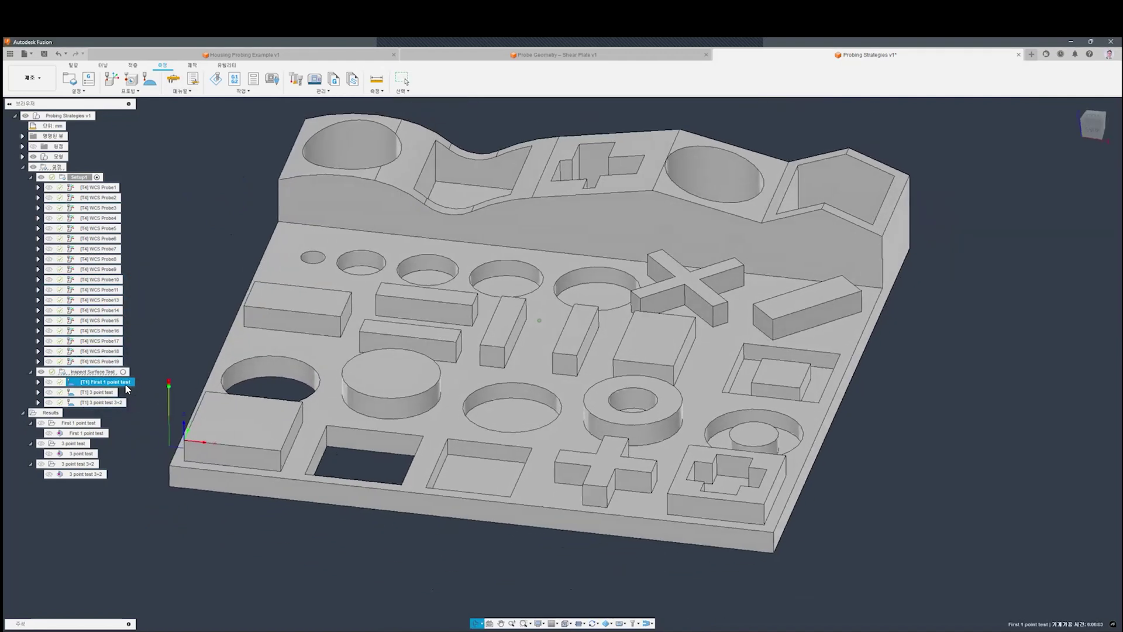
click(137, 93)
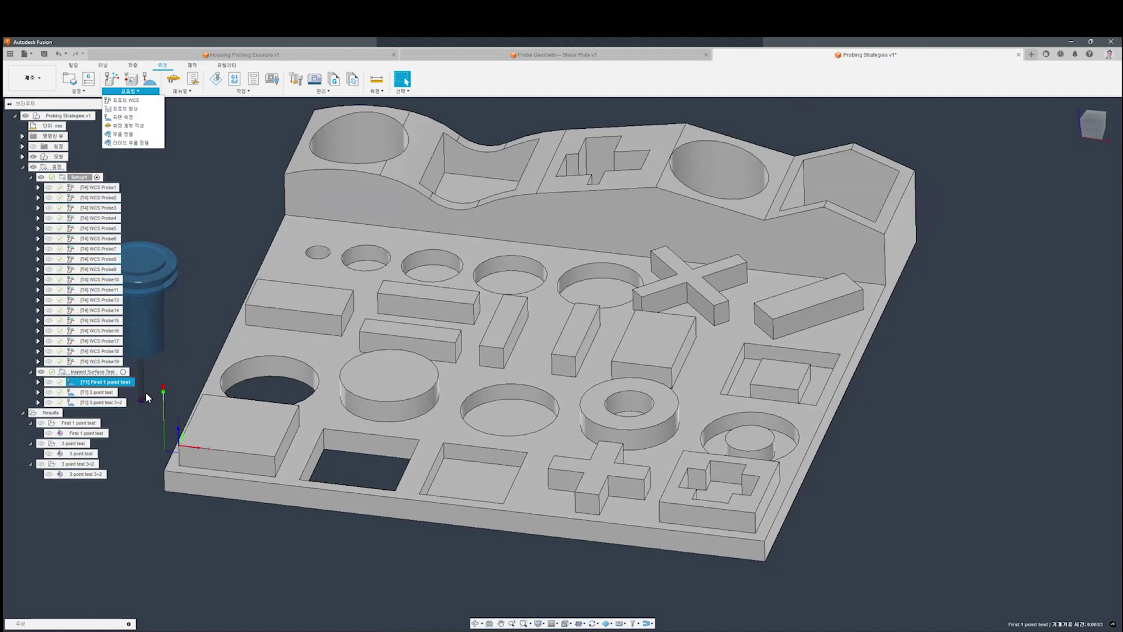
click(145, 391)
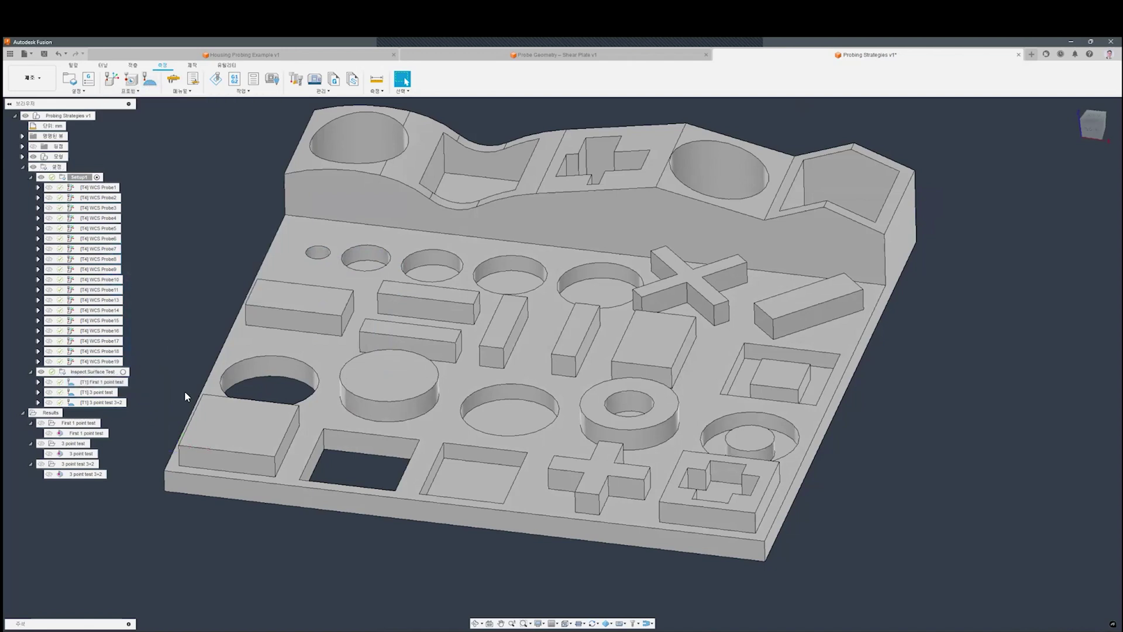
double_click(74, 385)
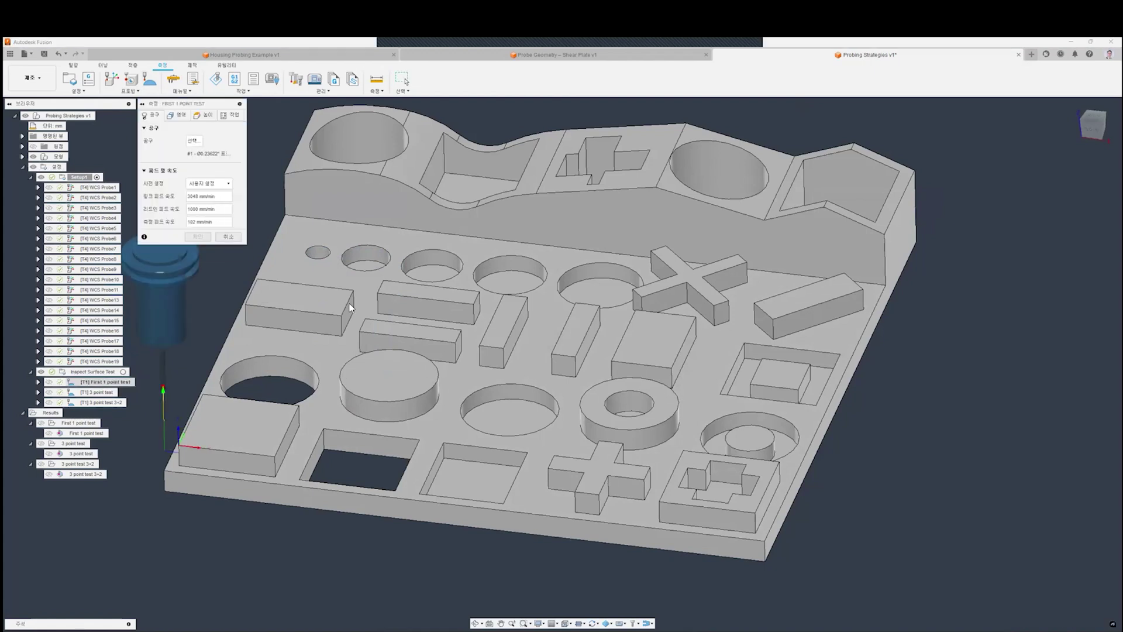
click(177, 114)
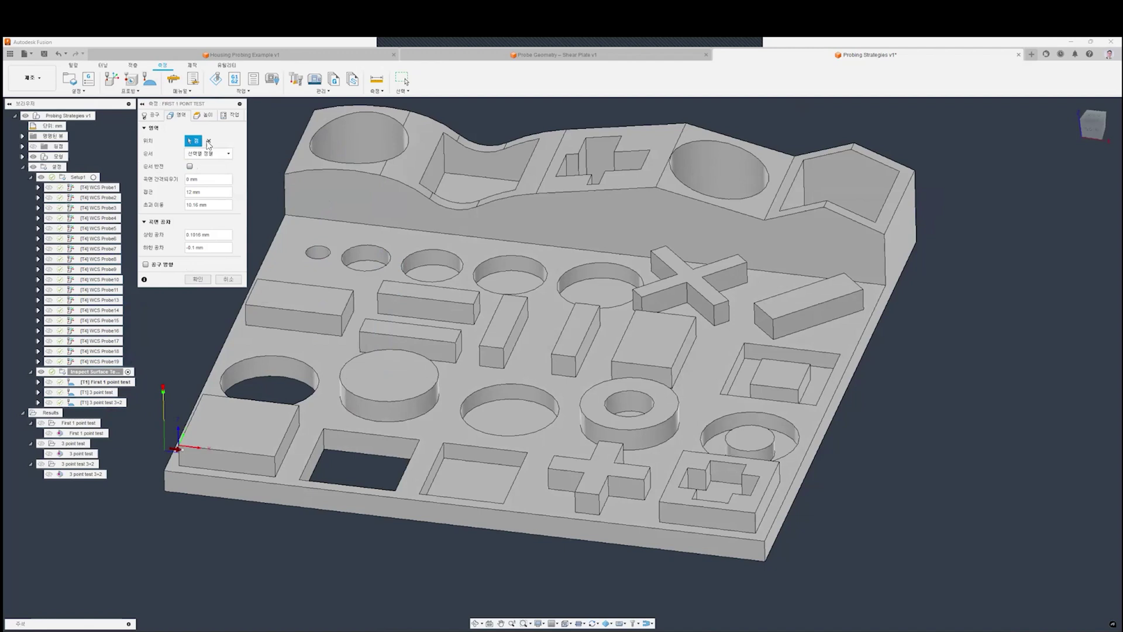
click(209, 141)
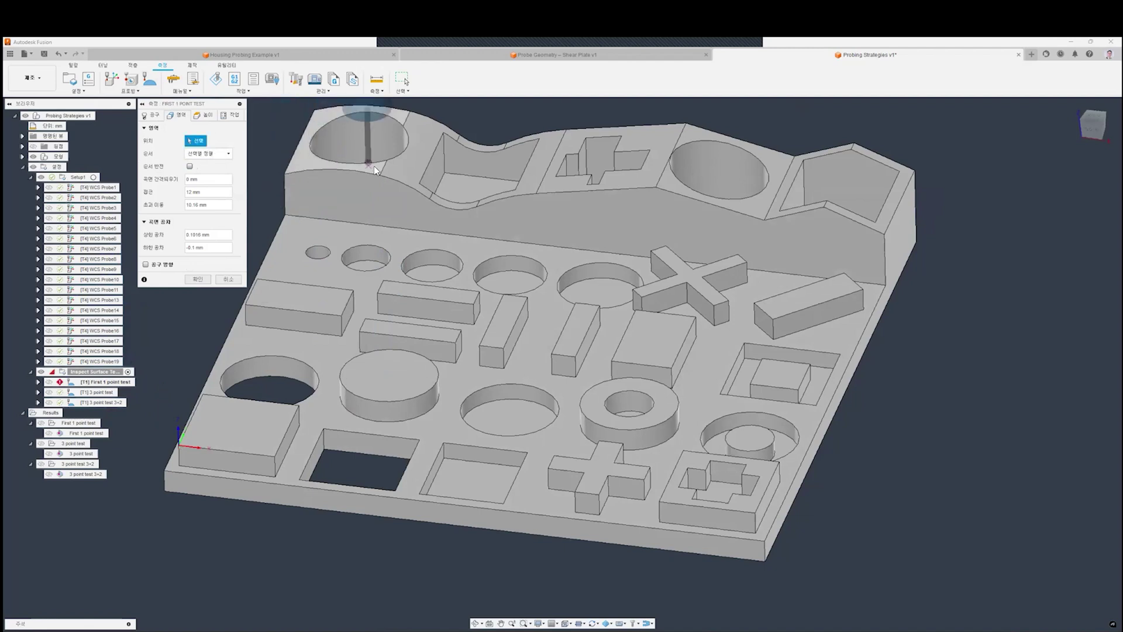
Place two inspection points on the curved upper face beside the first large hole and examine their approach directions from the front
click(397, 169)
click(427, 131)
scroll(415, 152, down, 3)
click(1092, 129)
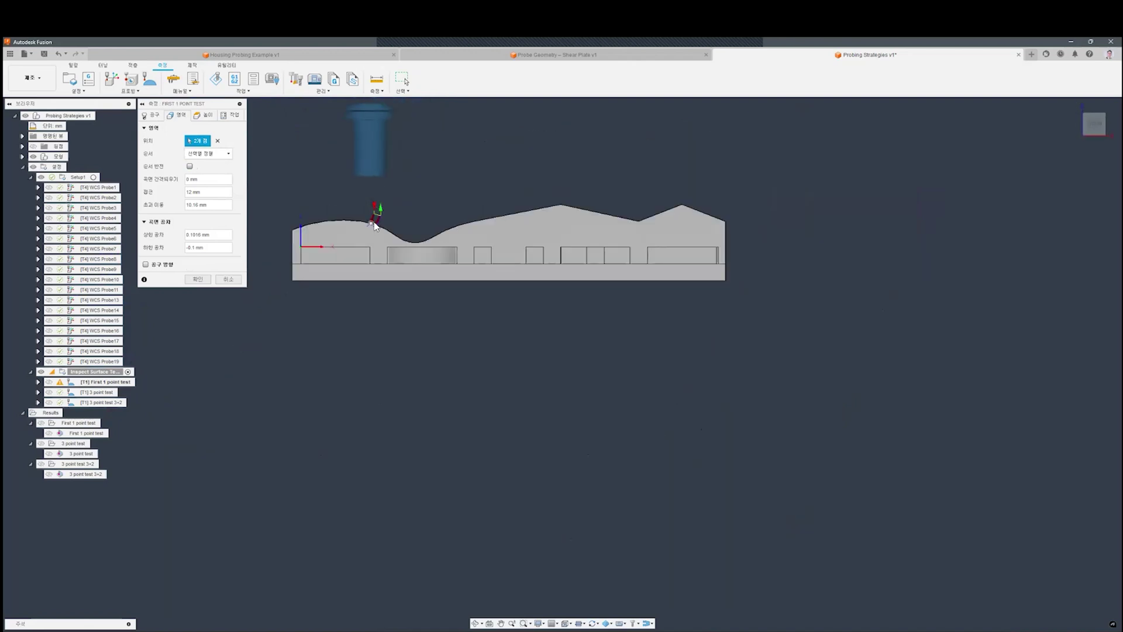
scroll(375, 226, up, 4)
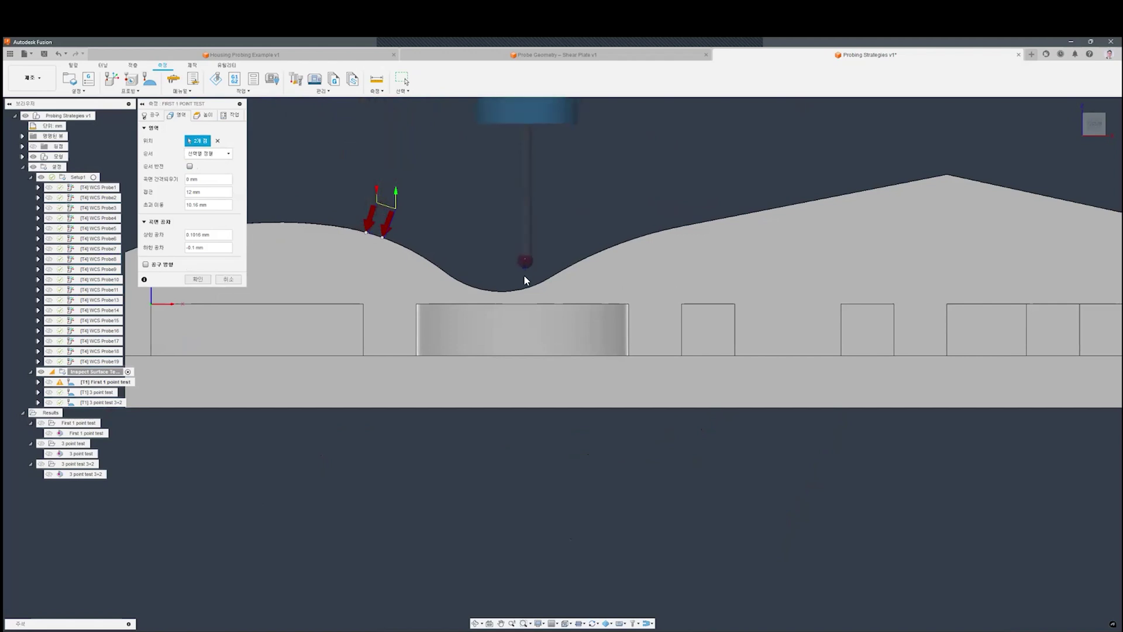
Add seven more inspection points along the wavy upper face, from the first valley over the peak to the second valley
shift+middle_drag(532, 303, 534, 323)
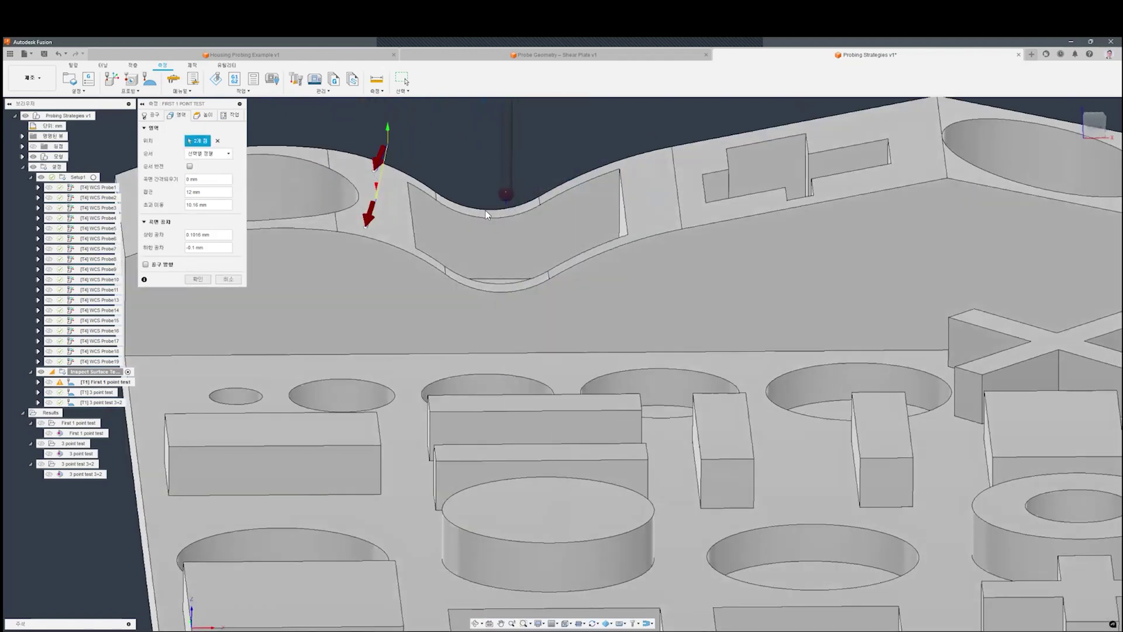
click(486, 212)
click(639, 156)
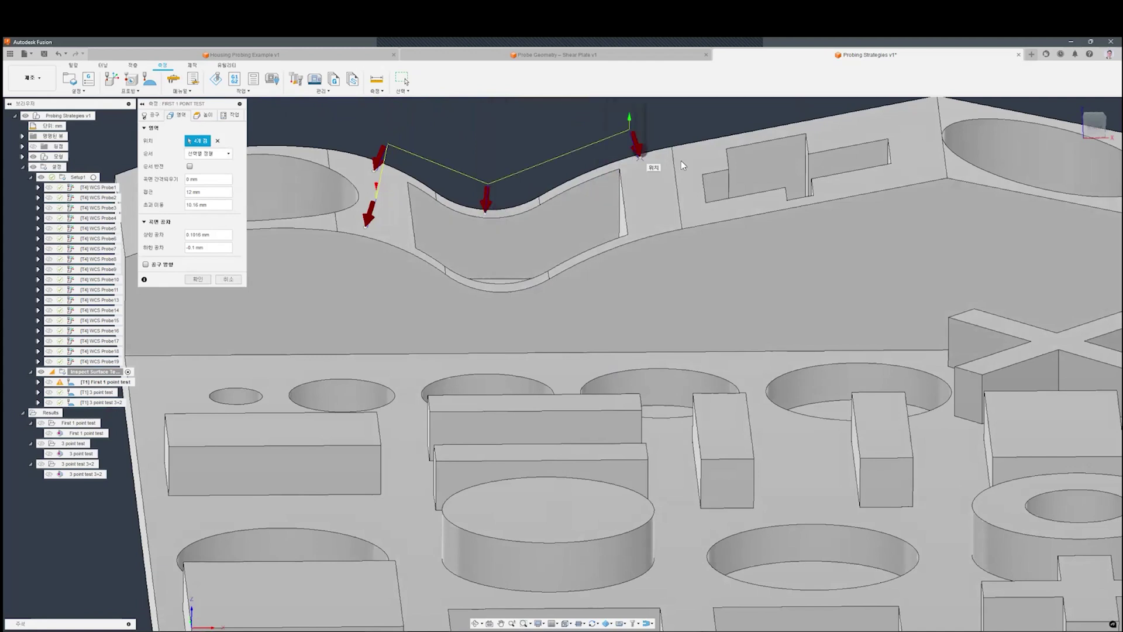
click(700, 153)
click(907, 156)
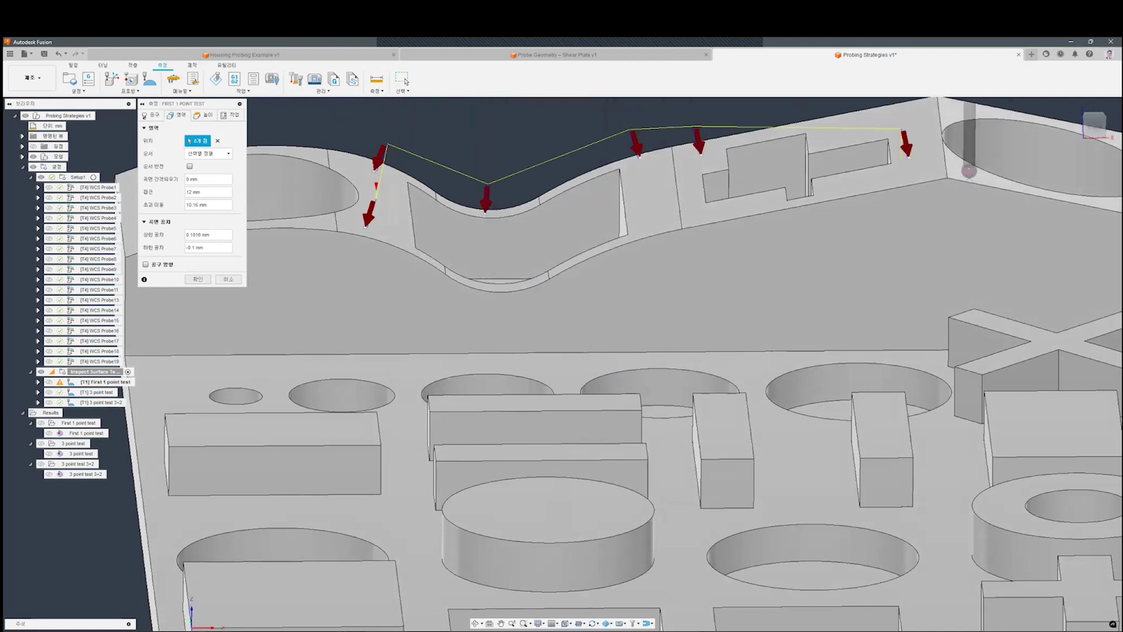
click(969, 178)
scroll(437, 296, down, 4)
scroll(777, 239, up, 2)
click(728, 264)
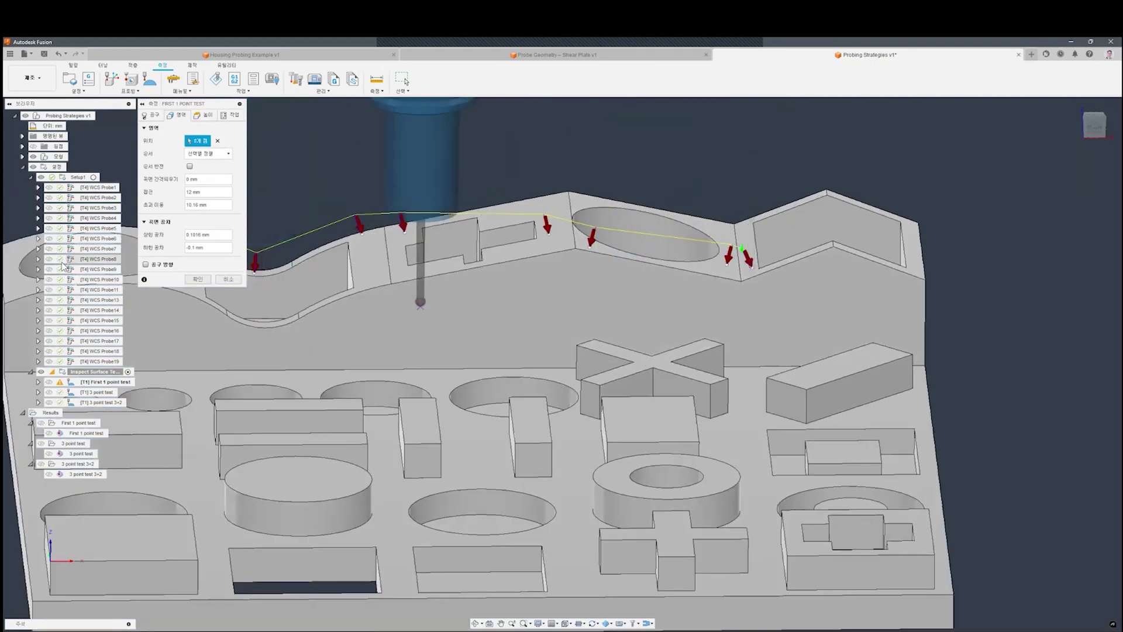
Set the inspection's surface offset to 1 mm and examine the overtravel setting at the first points
mouse_move(173, 225)
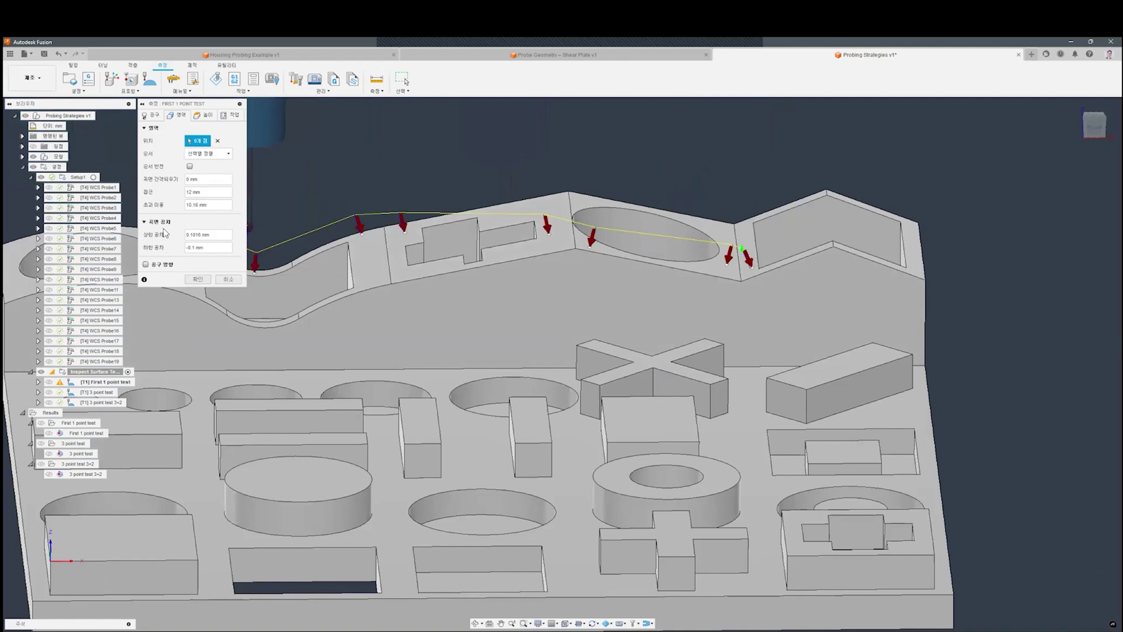
scroll(580, 321, down, 5)
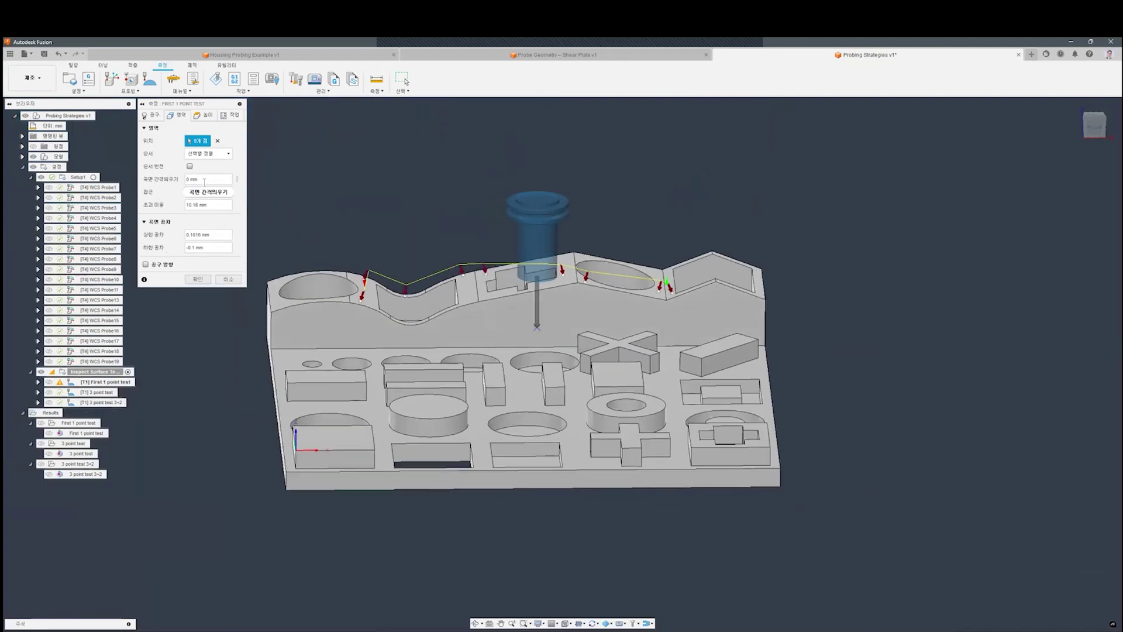
click(201, 180)
text(1)
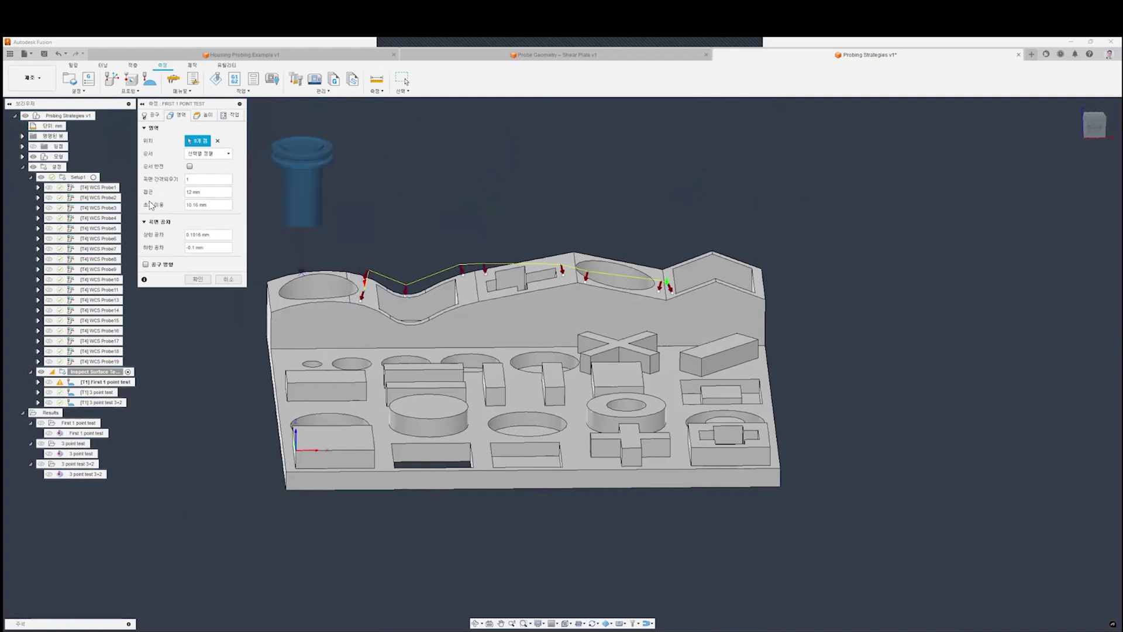
scroll(361, 294, up, 5)
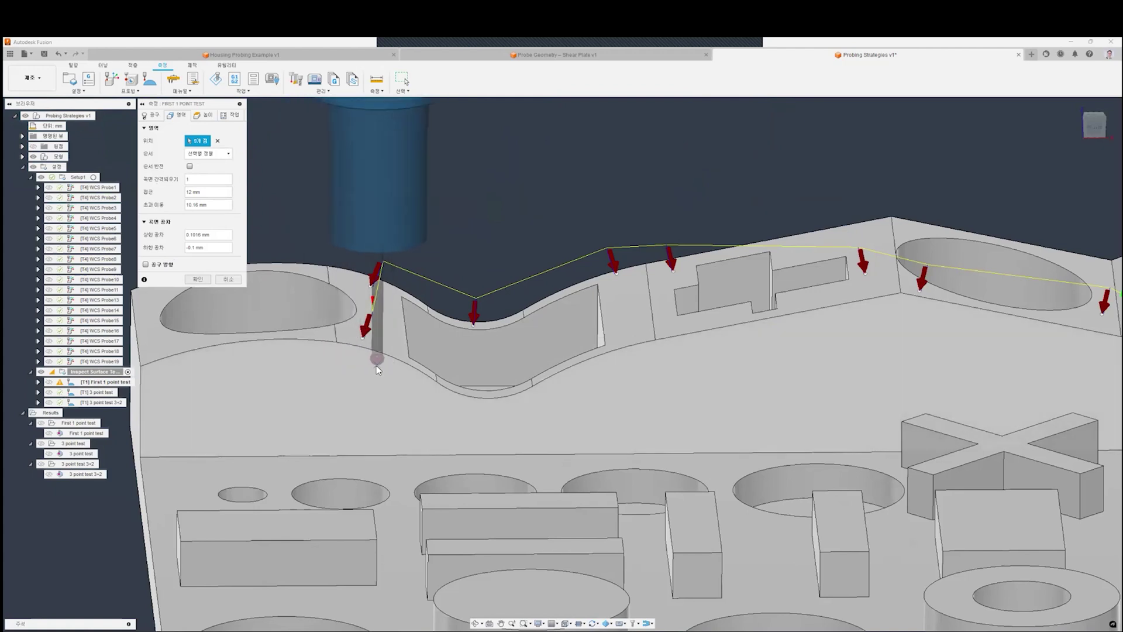
click(211, 205)
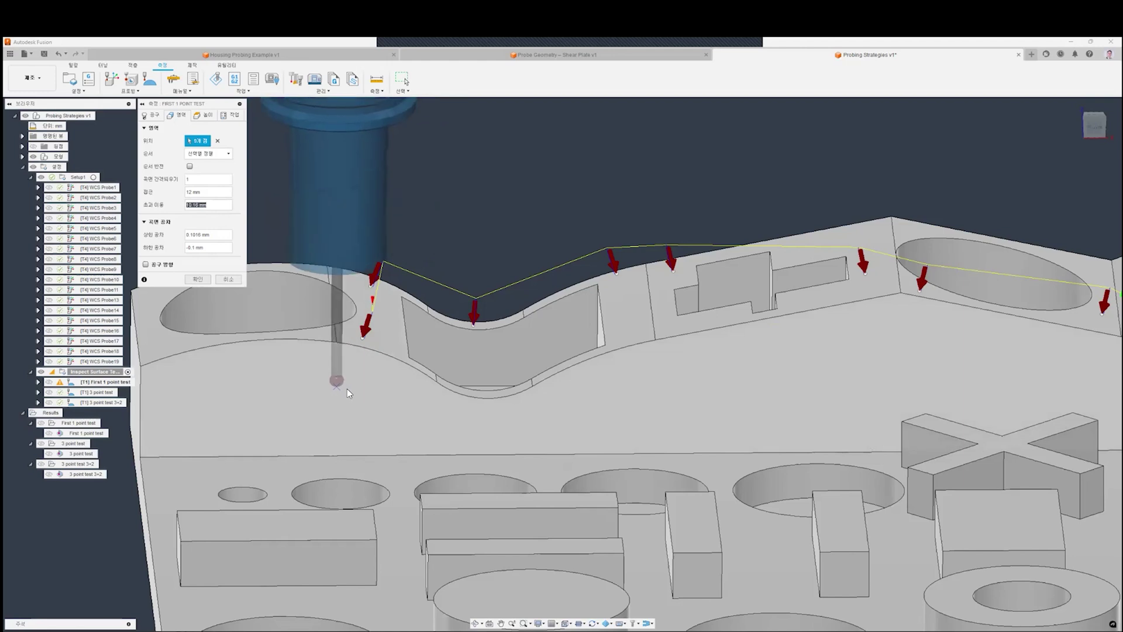
click(220, 206)
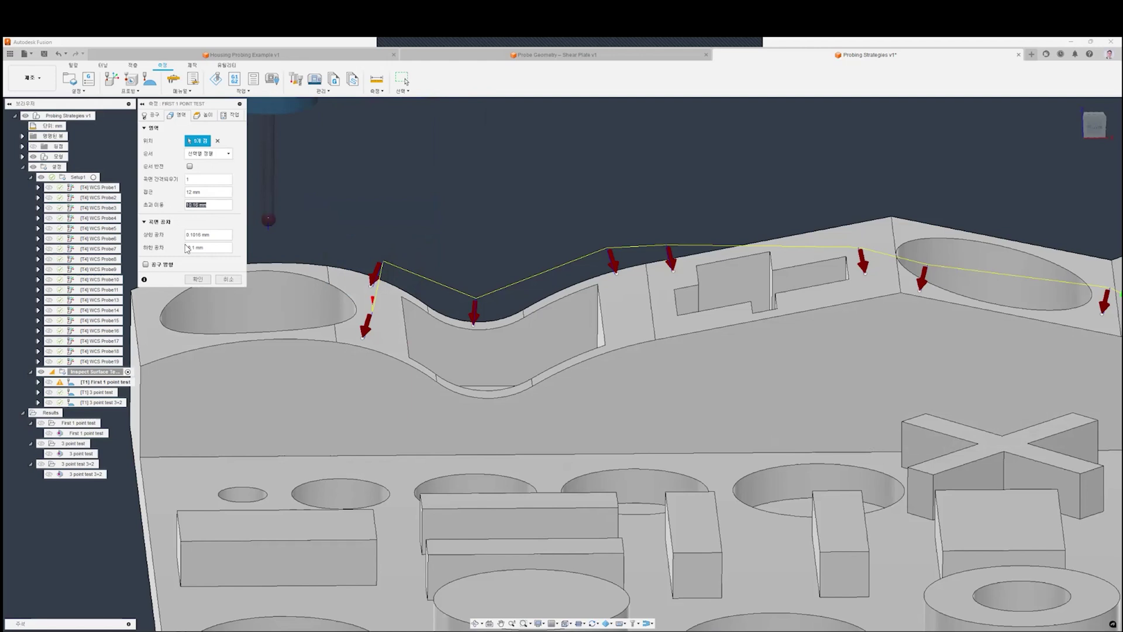
Set the surface tolerance to an upper limit of 0.005 mm and a lower limit of -0.005 mm
click(212, 236)
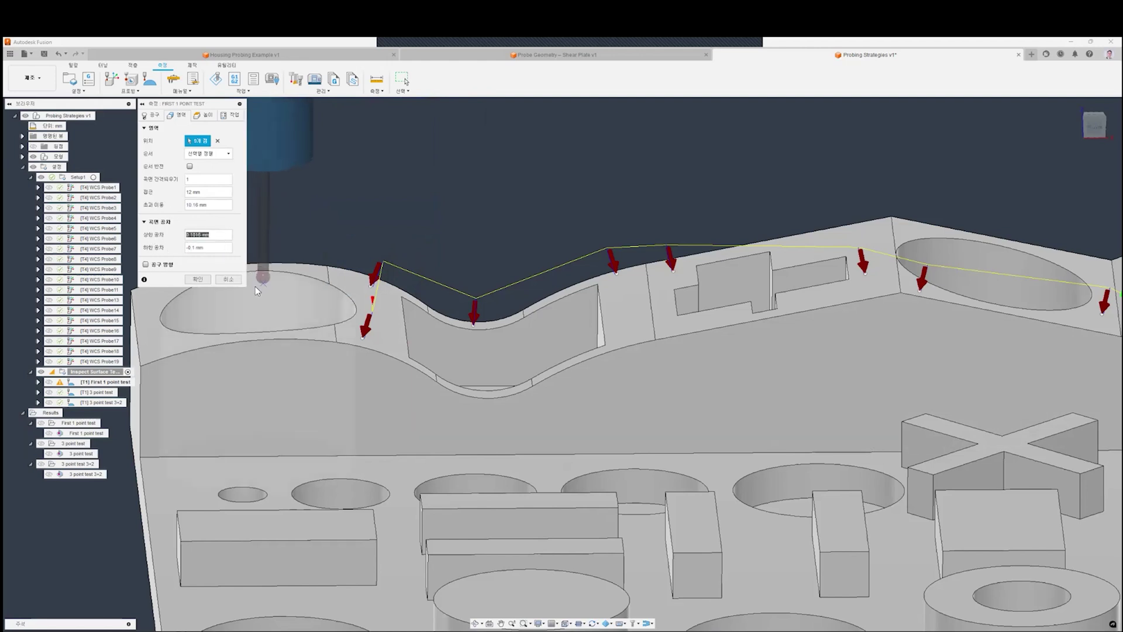
text(0)
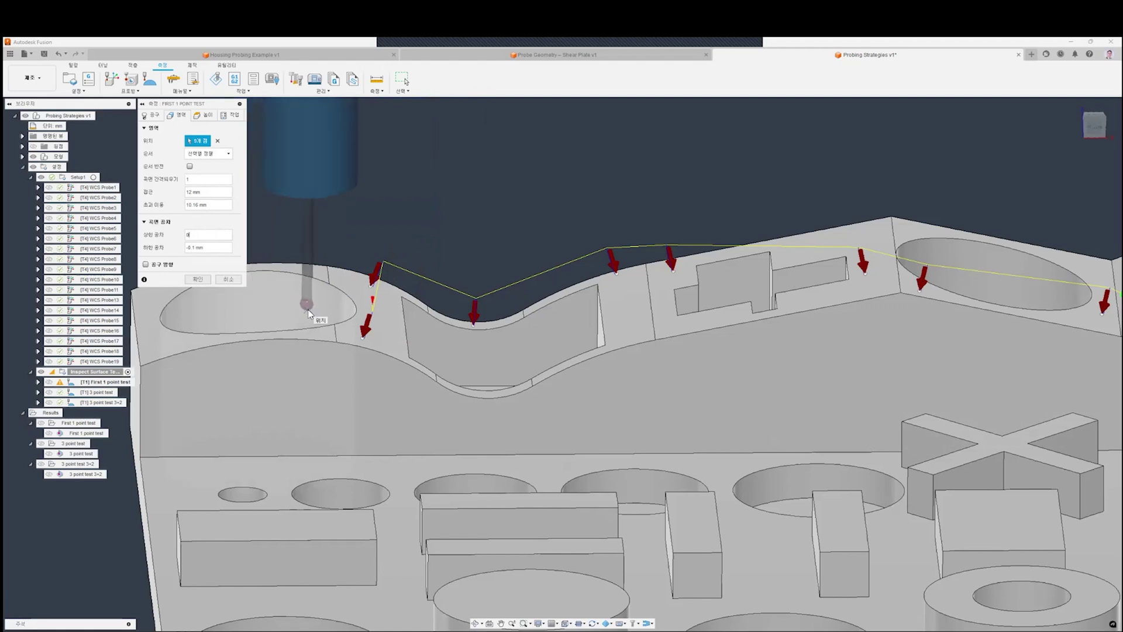
text(.1)
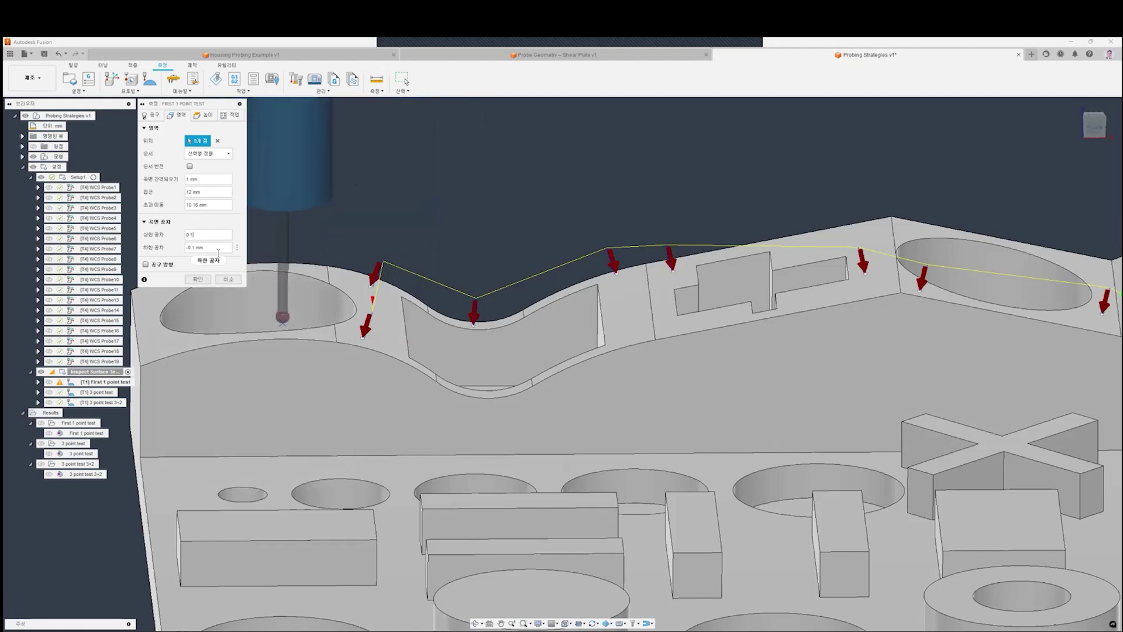
text(.05)
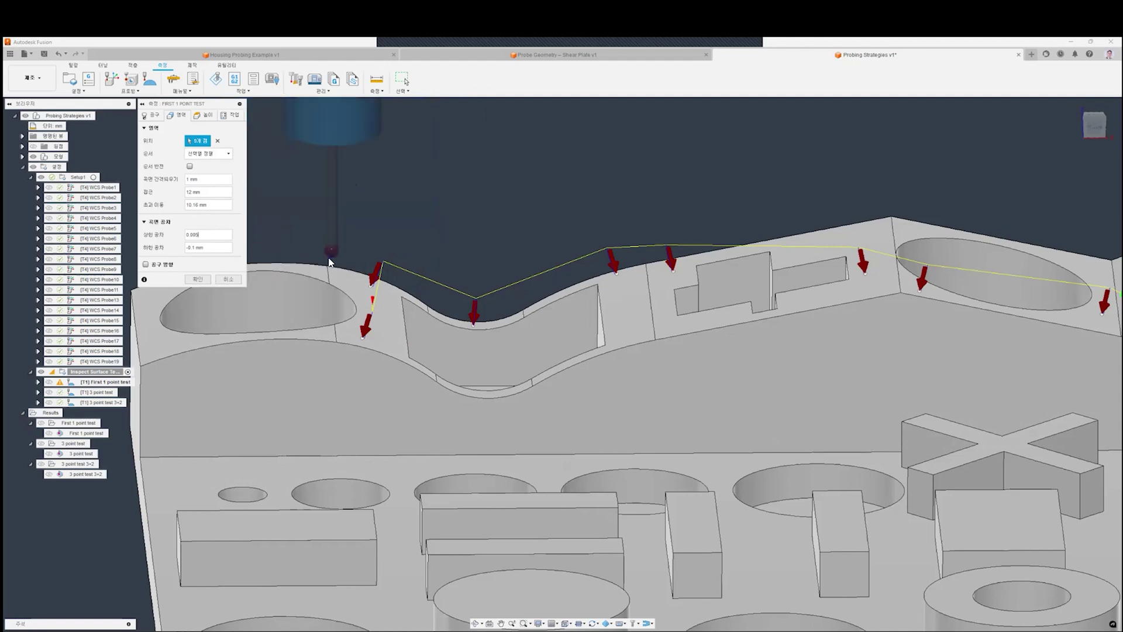
double_click(221, 248)
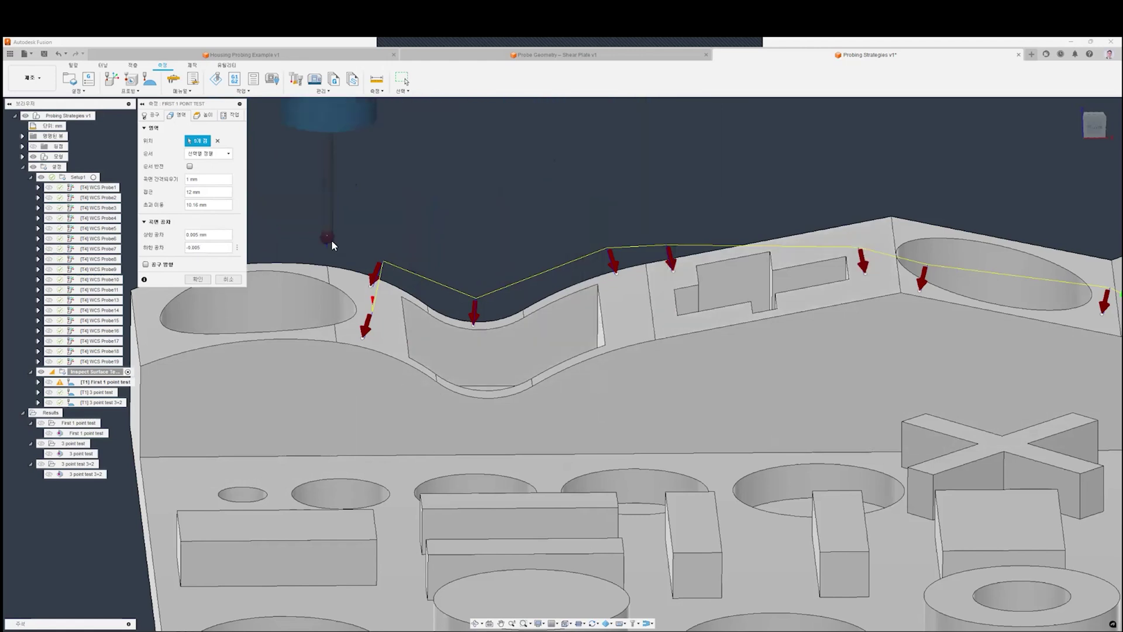
Enable tool orientation by surface normal and X axis, using a surface point beside the curved pocket, and accept the inspection settings
click(145, 264)
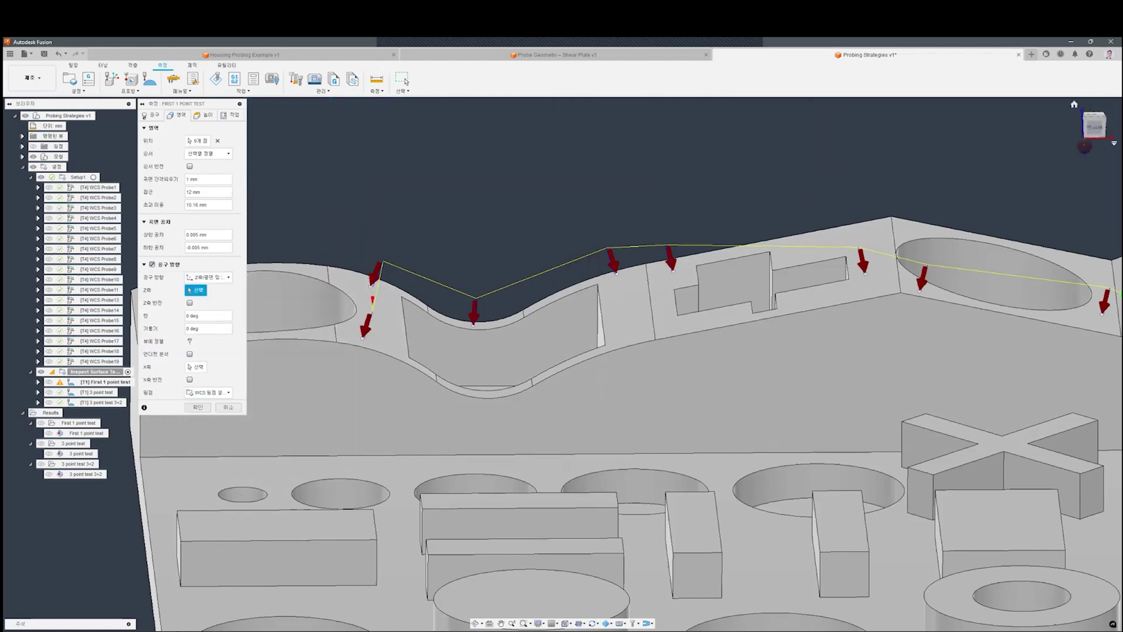
click(1095, 127)
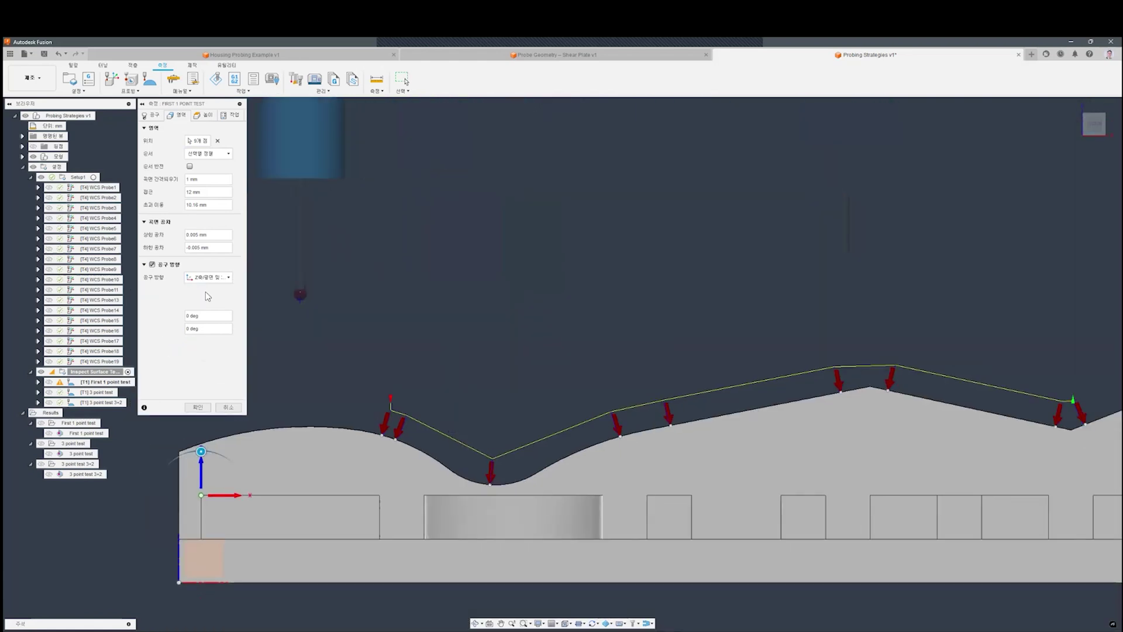
click(208, 277)
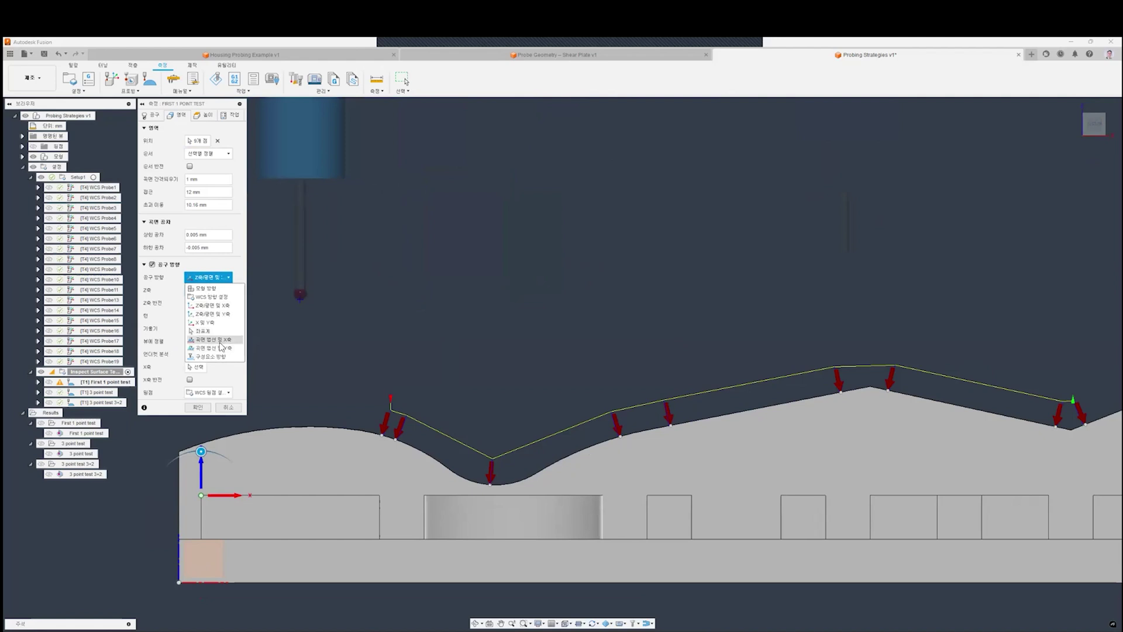
click(210, 339)
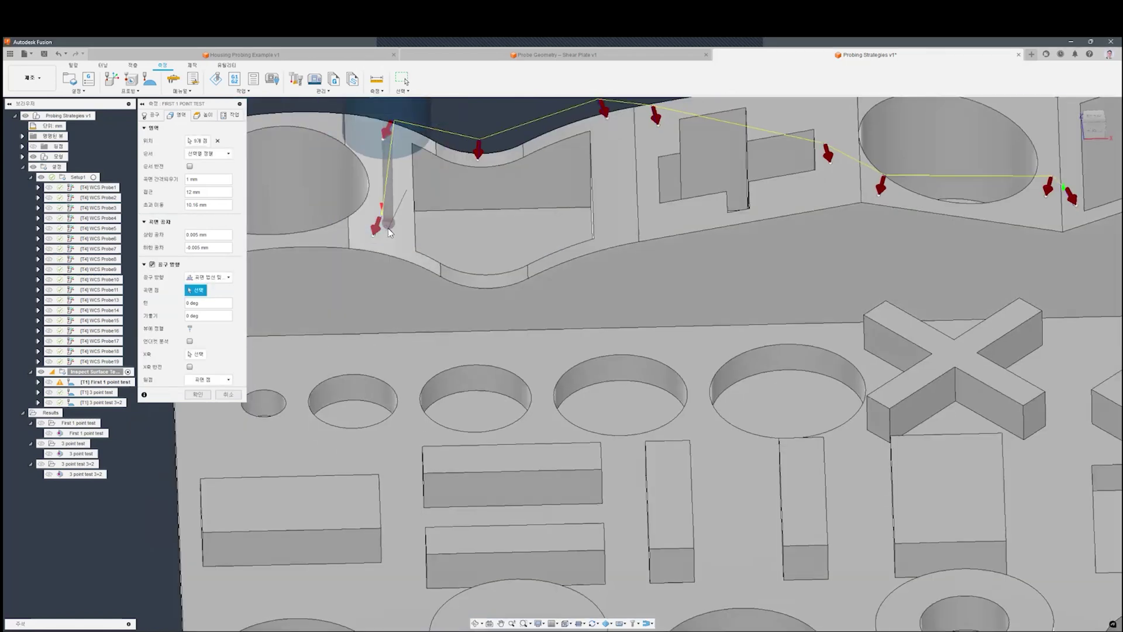
click(387, 228)
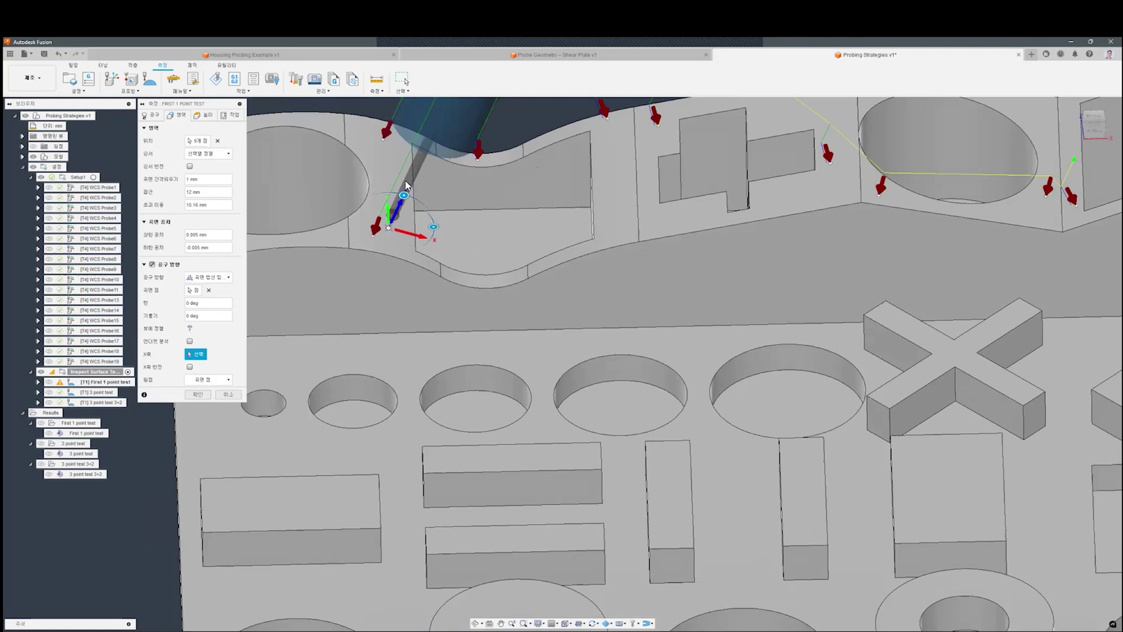
click(205, 395)
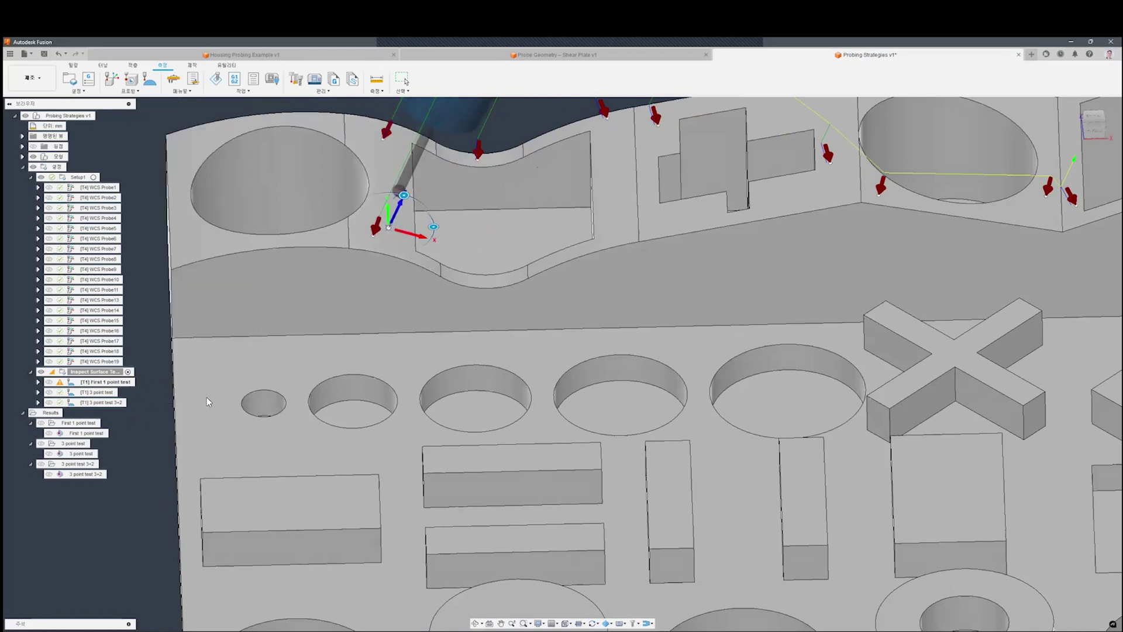
Examine the tilted multi-point inspection toolpath over the wavy upper face from the front
click(1095, 130)
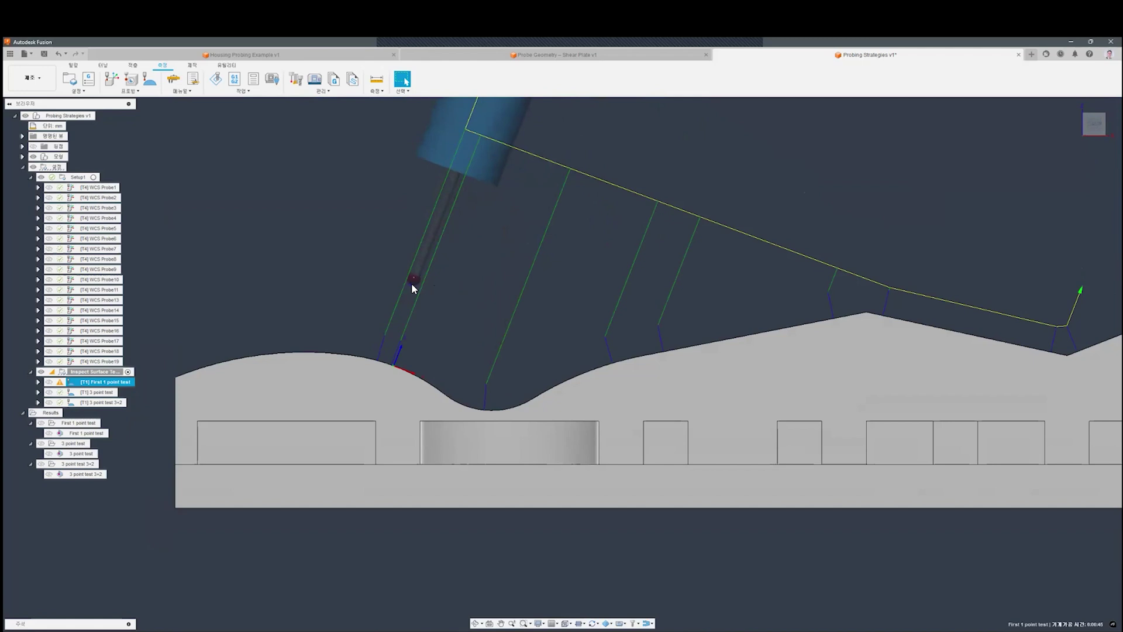
click(239, 273)
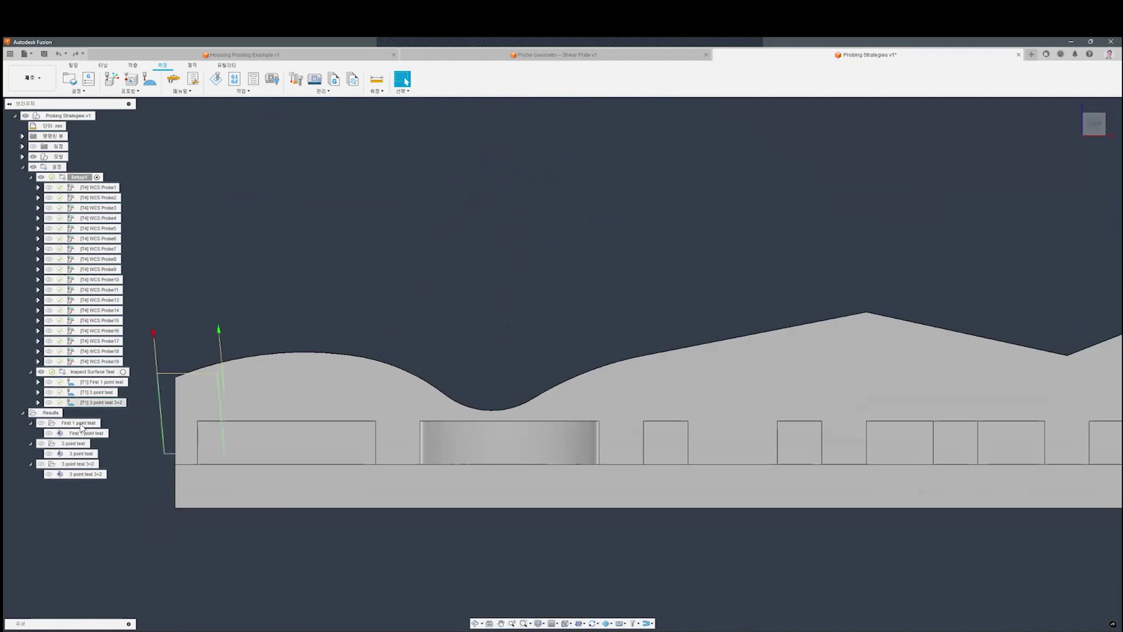
Display all inspection results on the model and examine the measured points on the rectangular block at the plate's corner
click(50, 412)
click(51, 422)
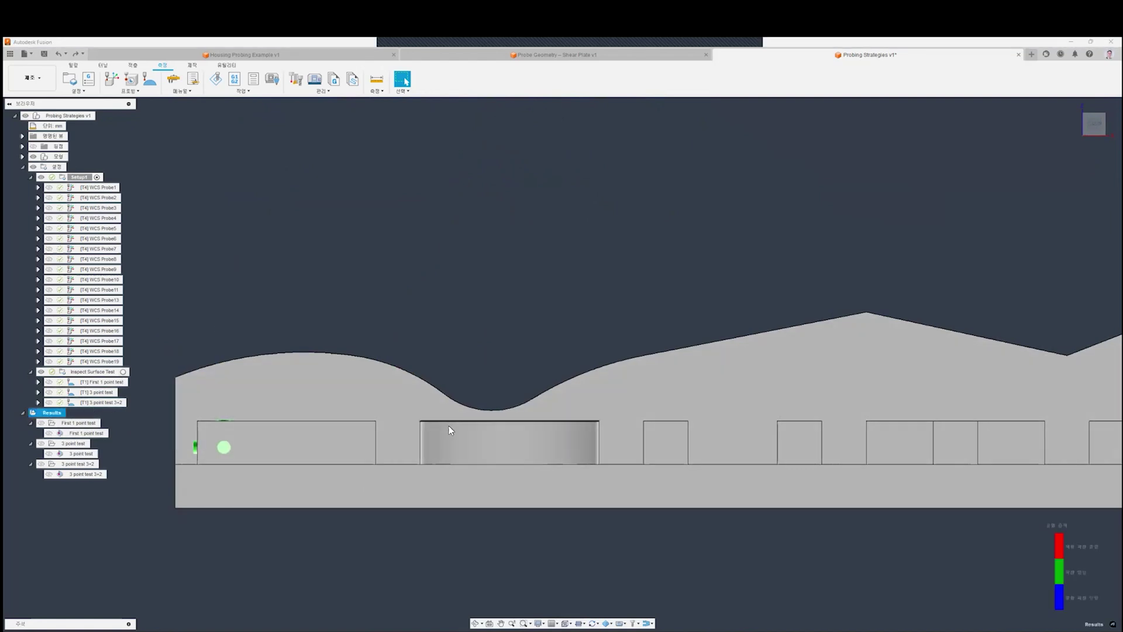
scroll(446, 426, down, 3)
shift+middle_drag(443, 419, 421, 493)
scroll(421, 493, up, 5)
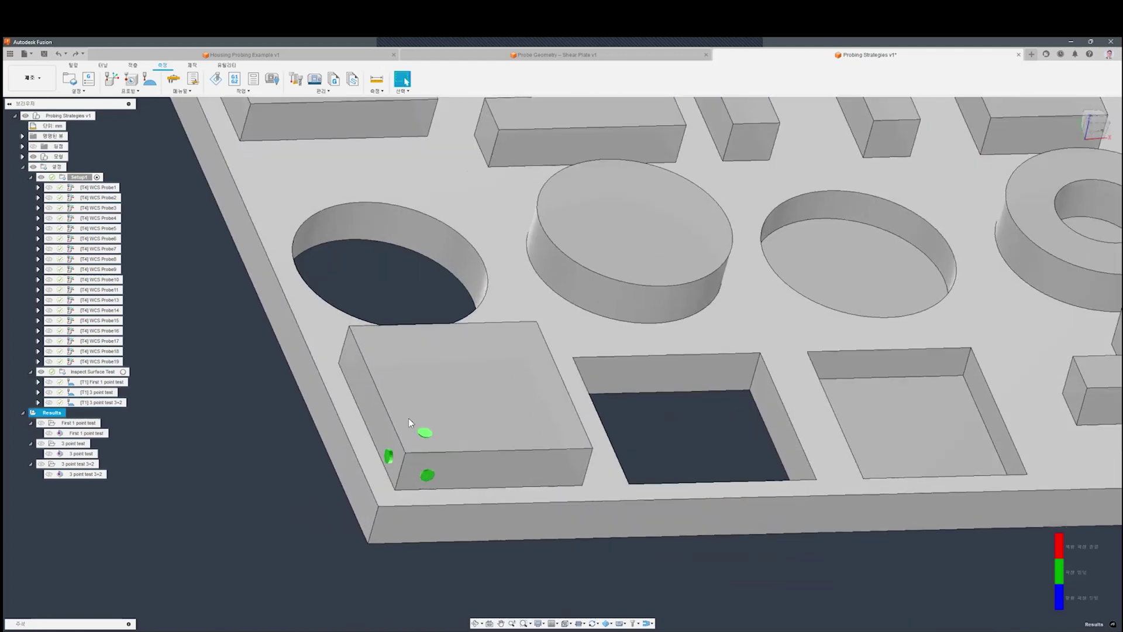
click(248, 90)
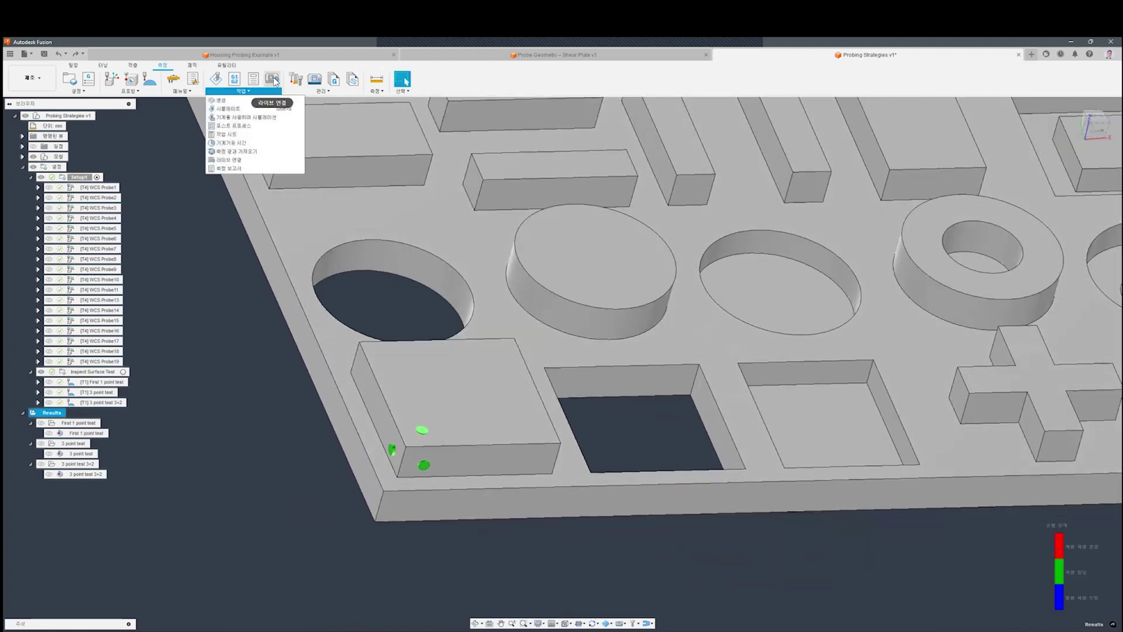
click(251, 185)
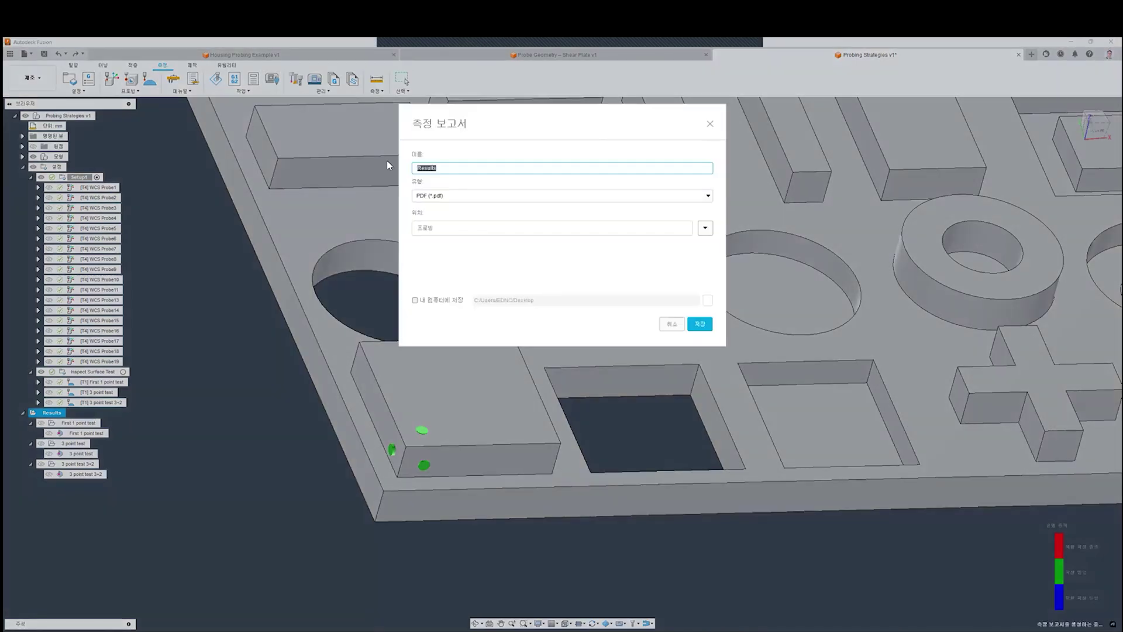
key(Escape)
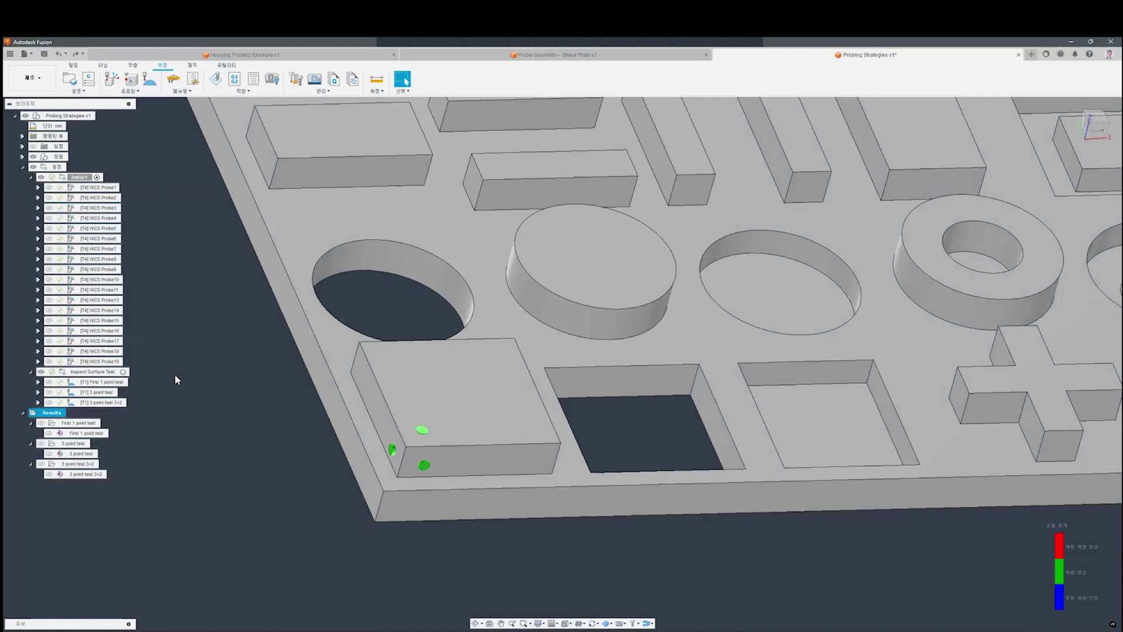
Compare the measured points on the block for the First 1 point test, 3 point test and 3 point test 3+2 results
click(73, 423)
click(81, 454)
click(86, 473)
shift+middle_drag(280, 477, 236, 478)
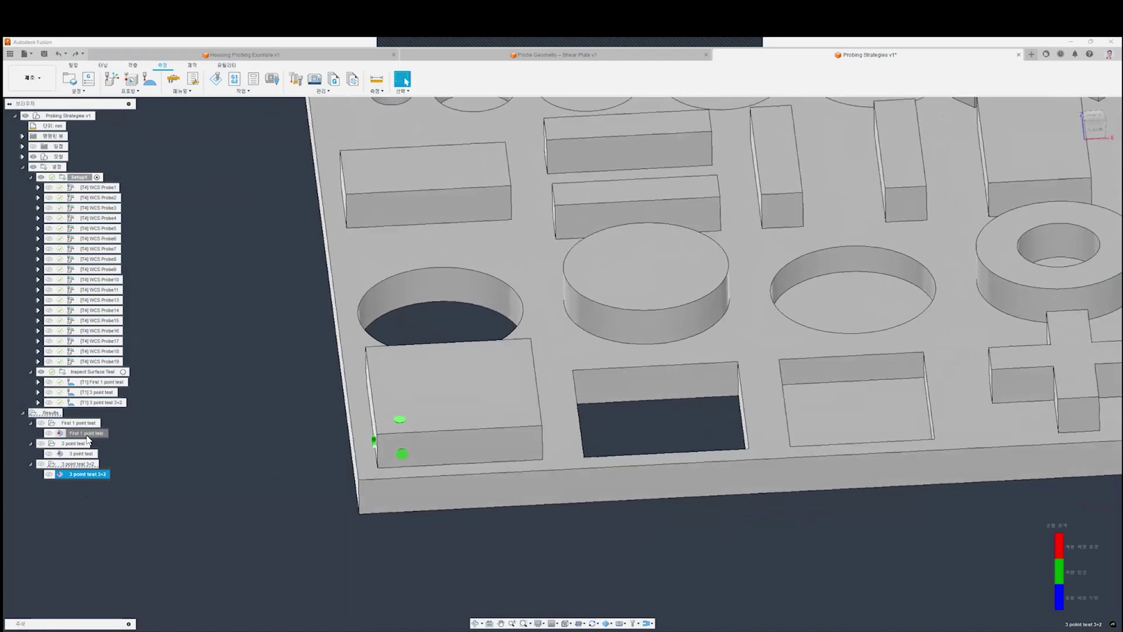
Show the results table of the First 1 point test, widen it to read every column, and close it
click(66, 434)
click(198, 478)
click(75, 433)
right_click(72, 435)
click(95, 452)
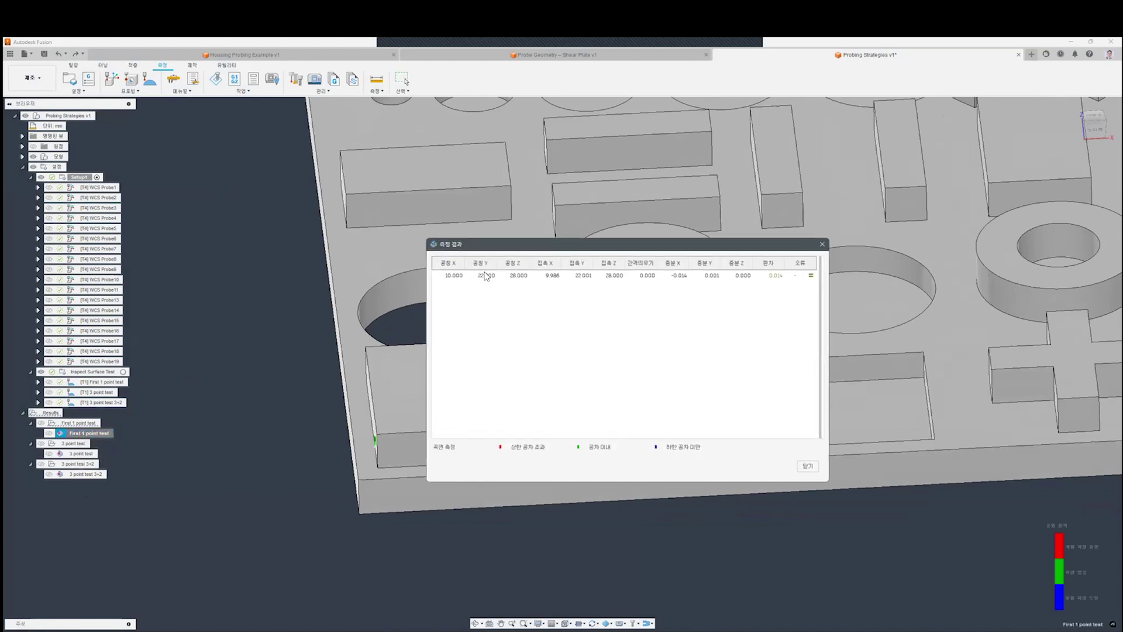
click(456, 276)
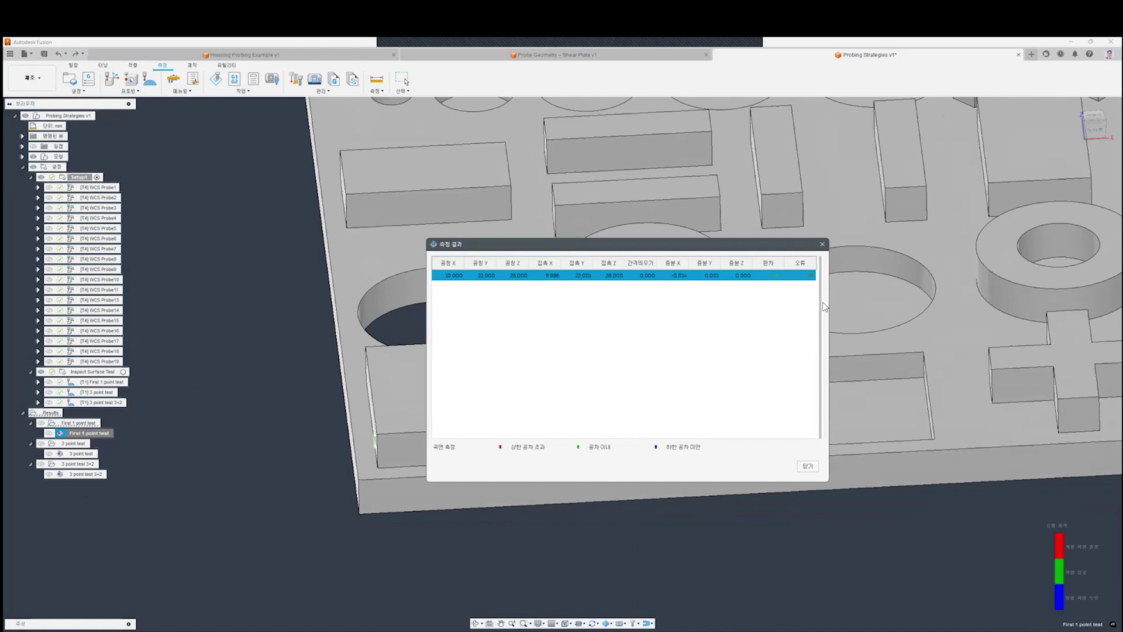
drag(831, 302, 1099, 303)
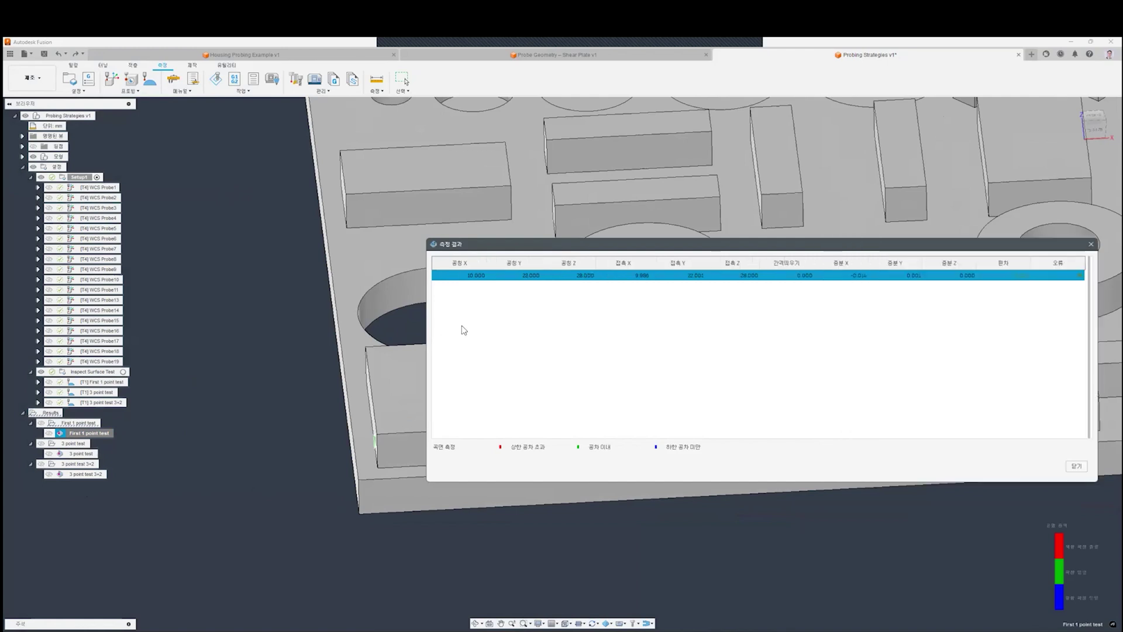
click(509, 345)
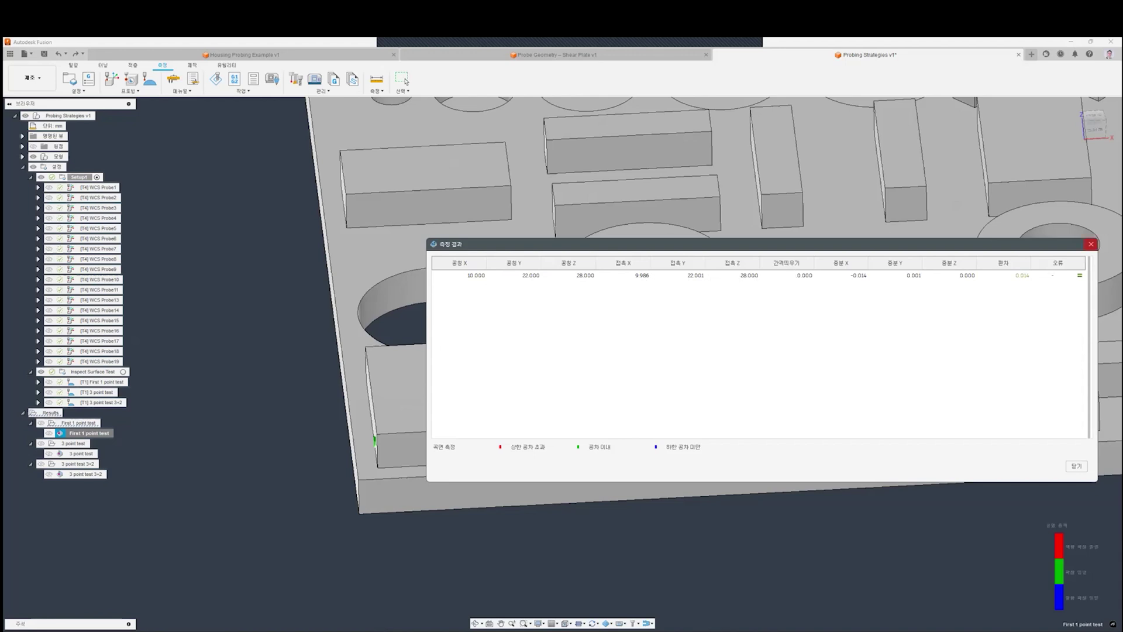
click(1091, 244)
Save the First 1 point test inspection report as a PDF on the computer's desktop, view it and return to the model
right_click(86, 434)
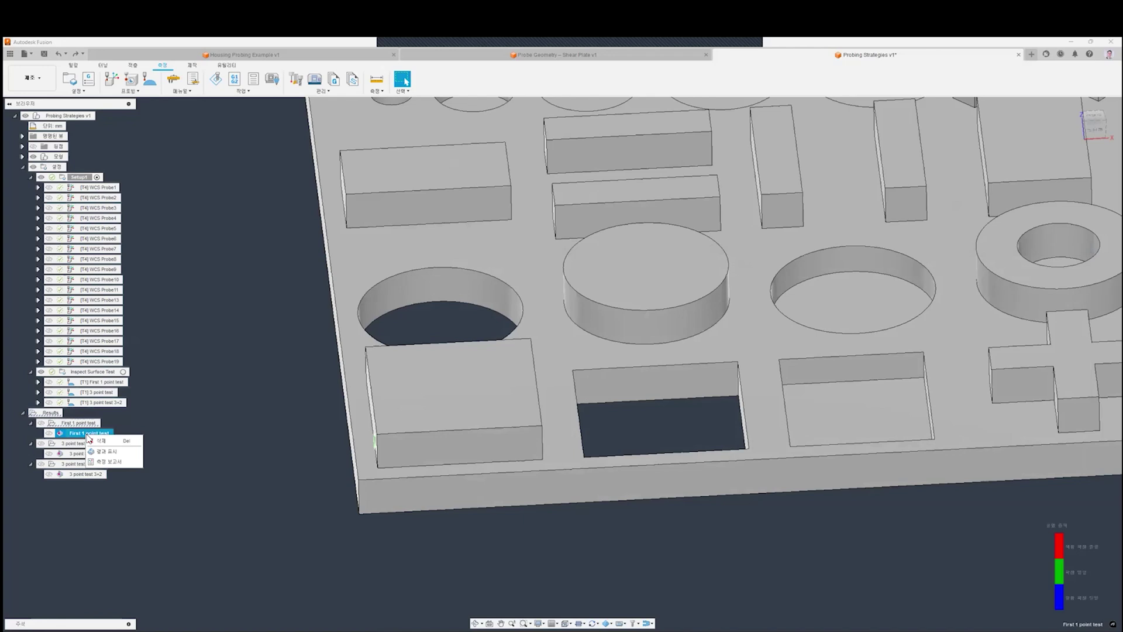
click(102, 463)
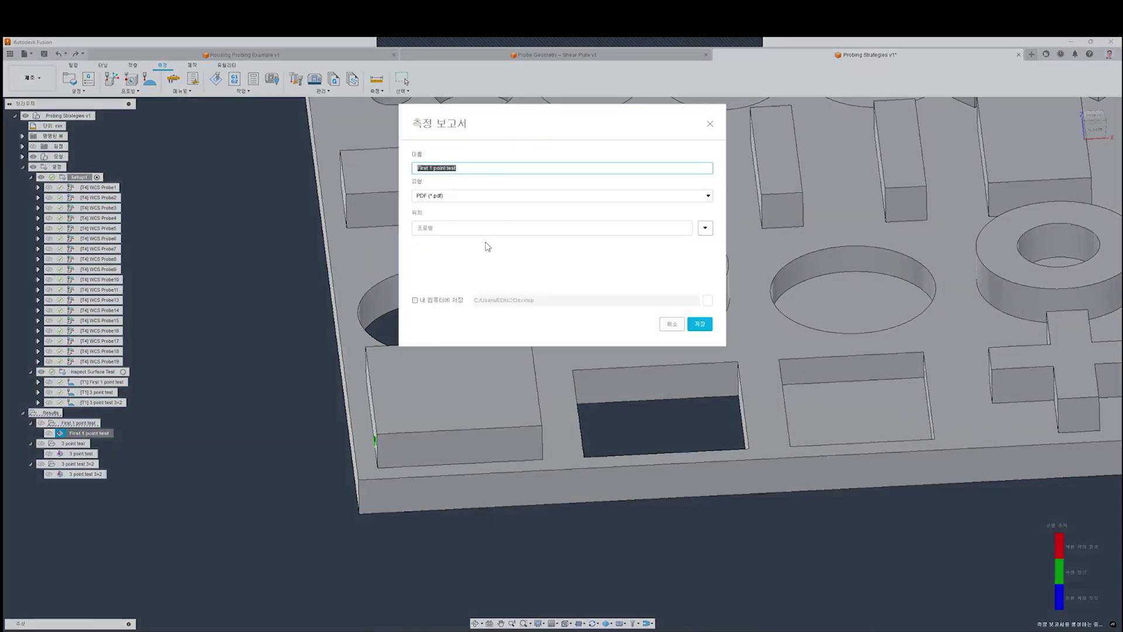
click(416, 300)
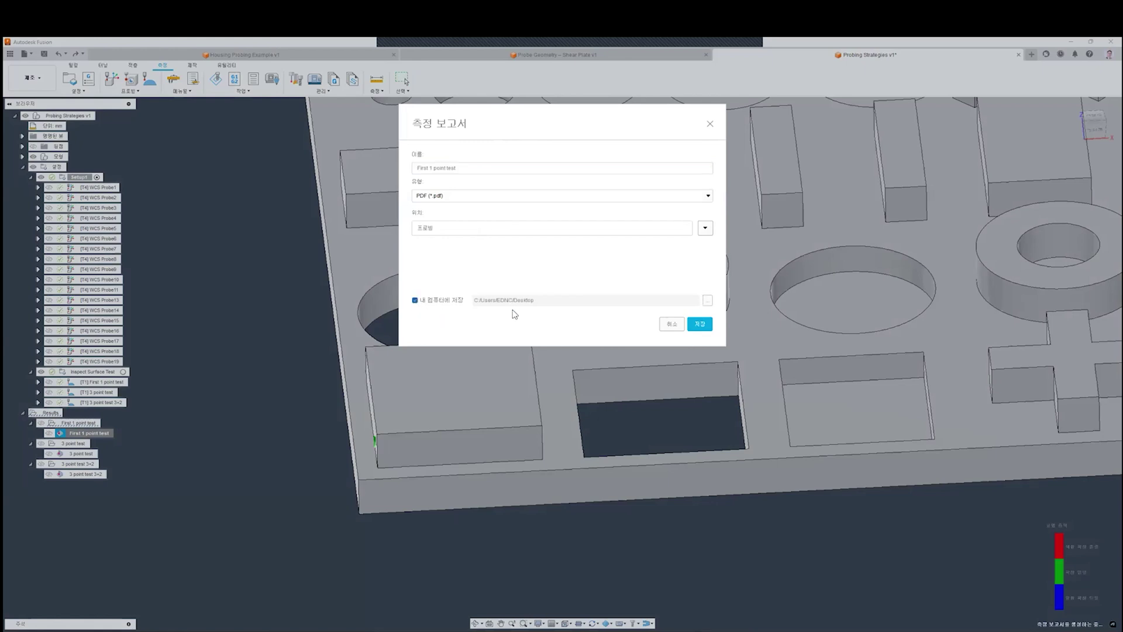
click(698, 325)
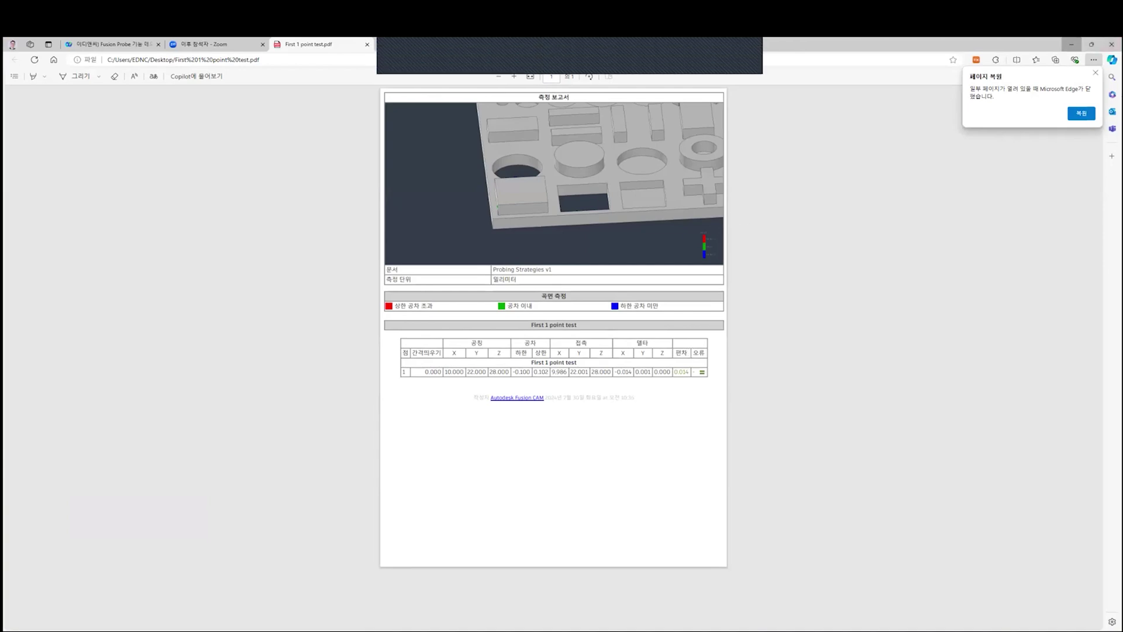
click(1072, 45)
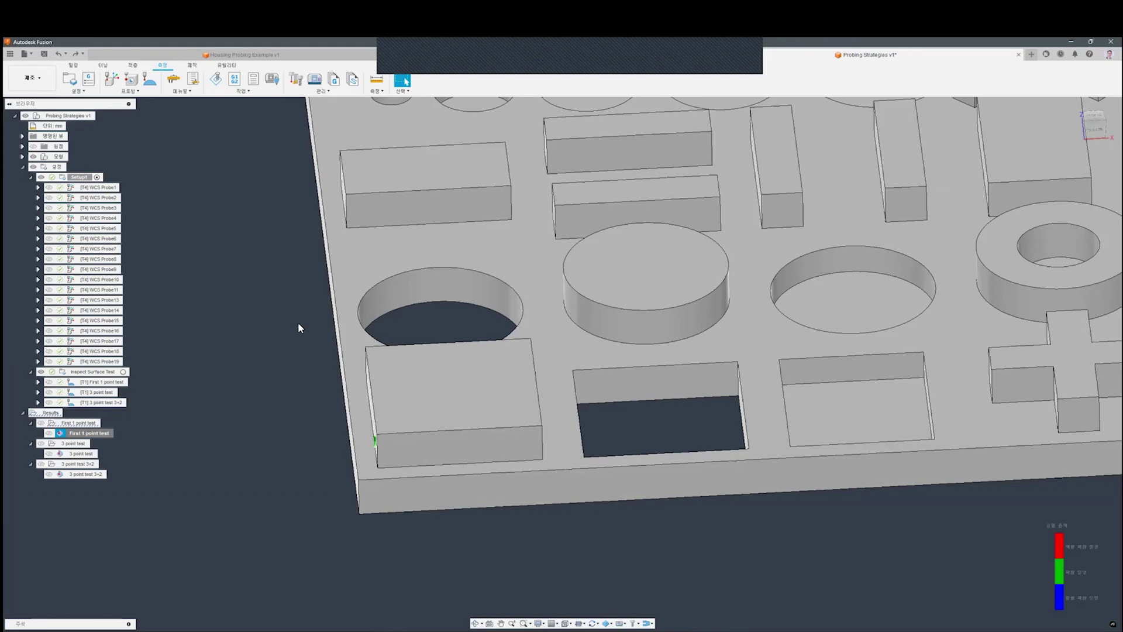